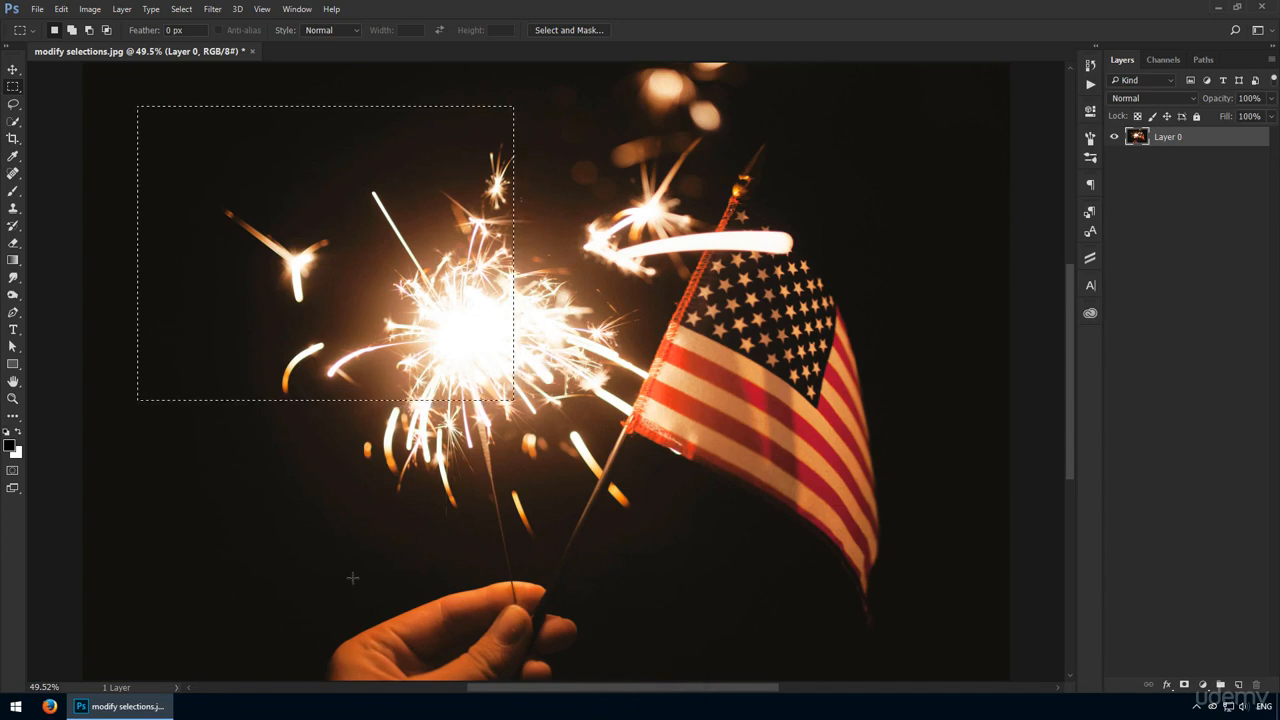
Try moving the selected rectangular part of the image over the flag with the Move tool, and undo the move.
key(v)
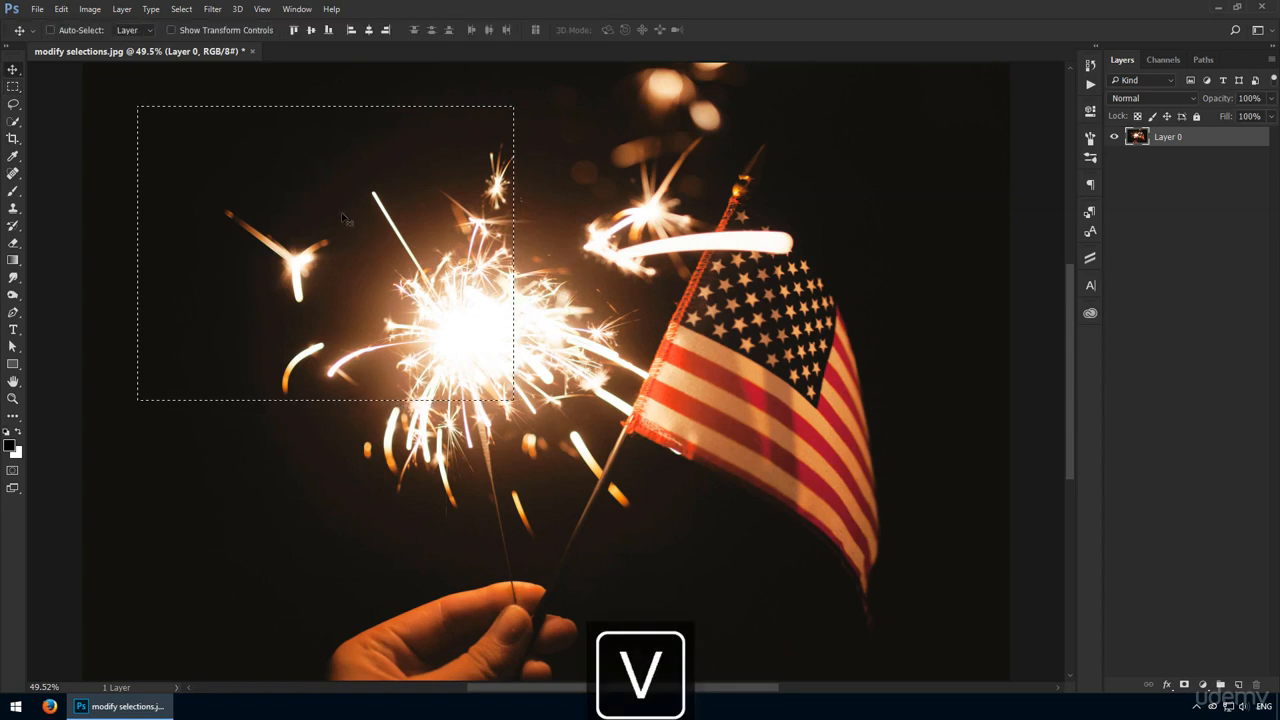
drag(341, 212, 622, 253)
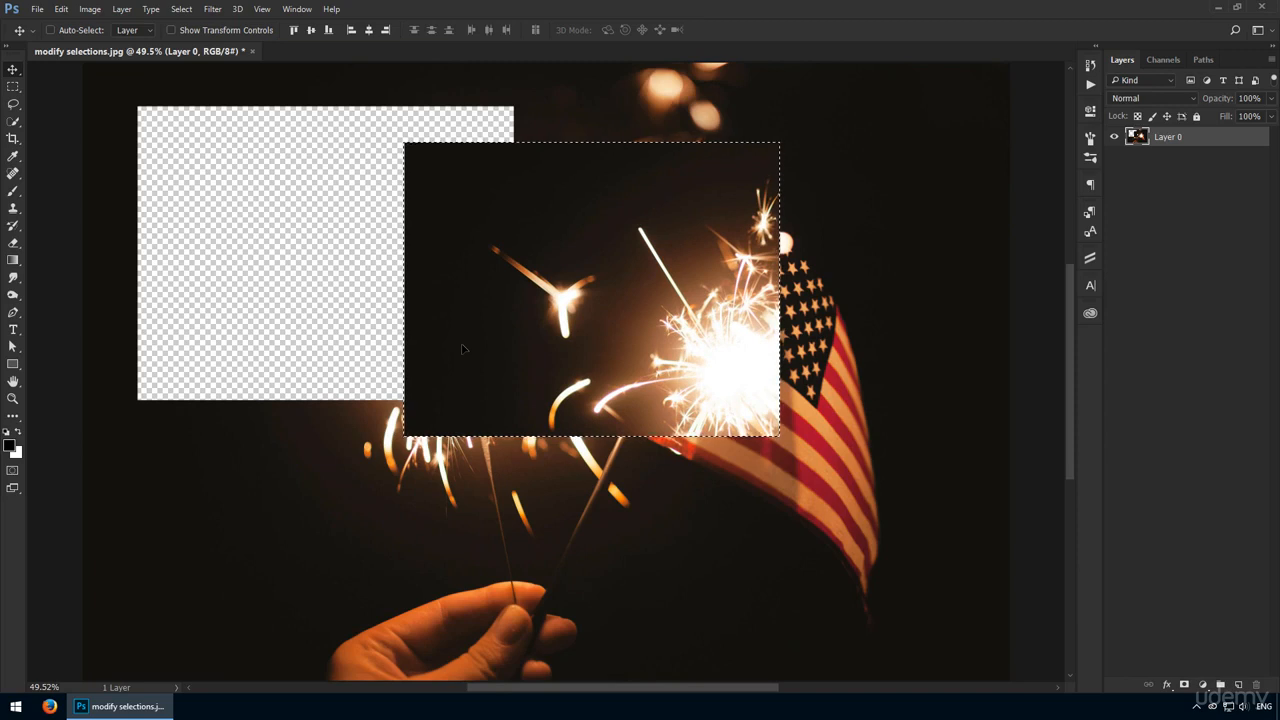
drag(462, 349, 399, 288)
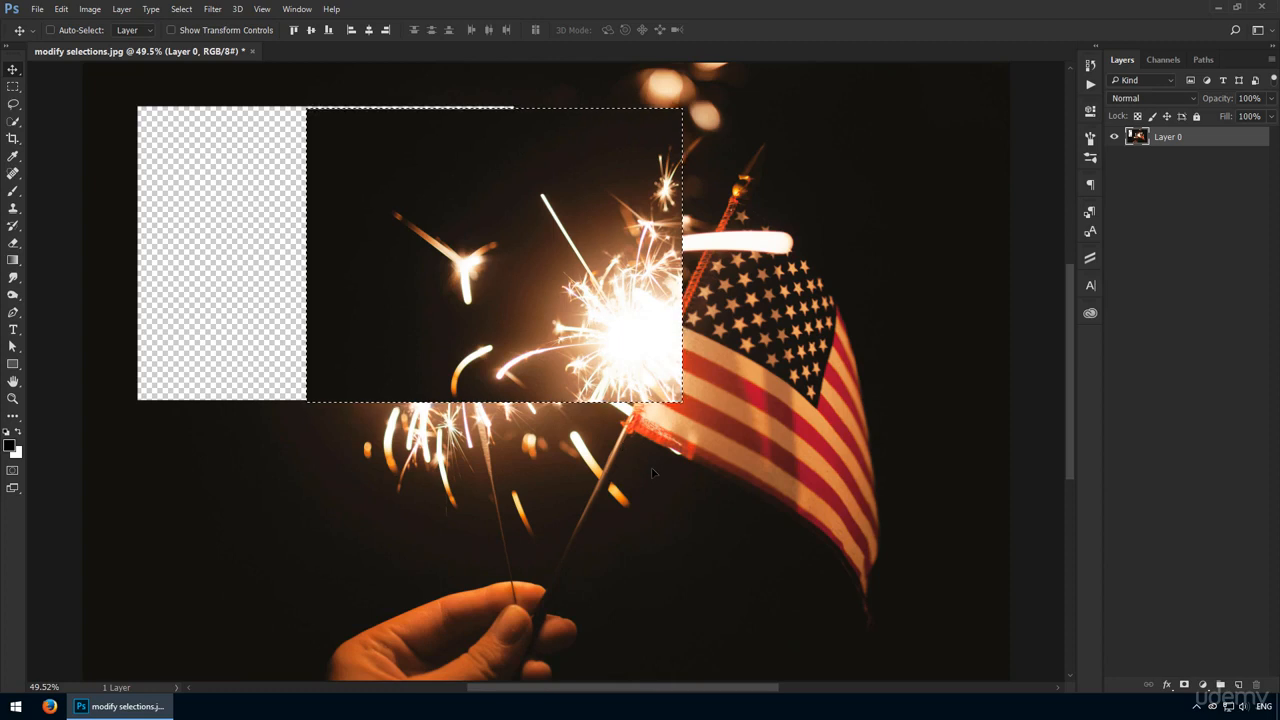
key(ctrl+z)
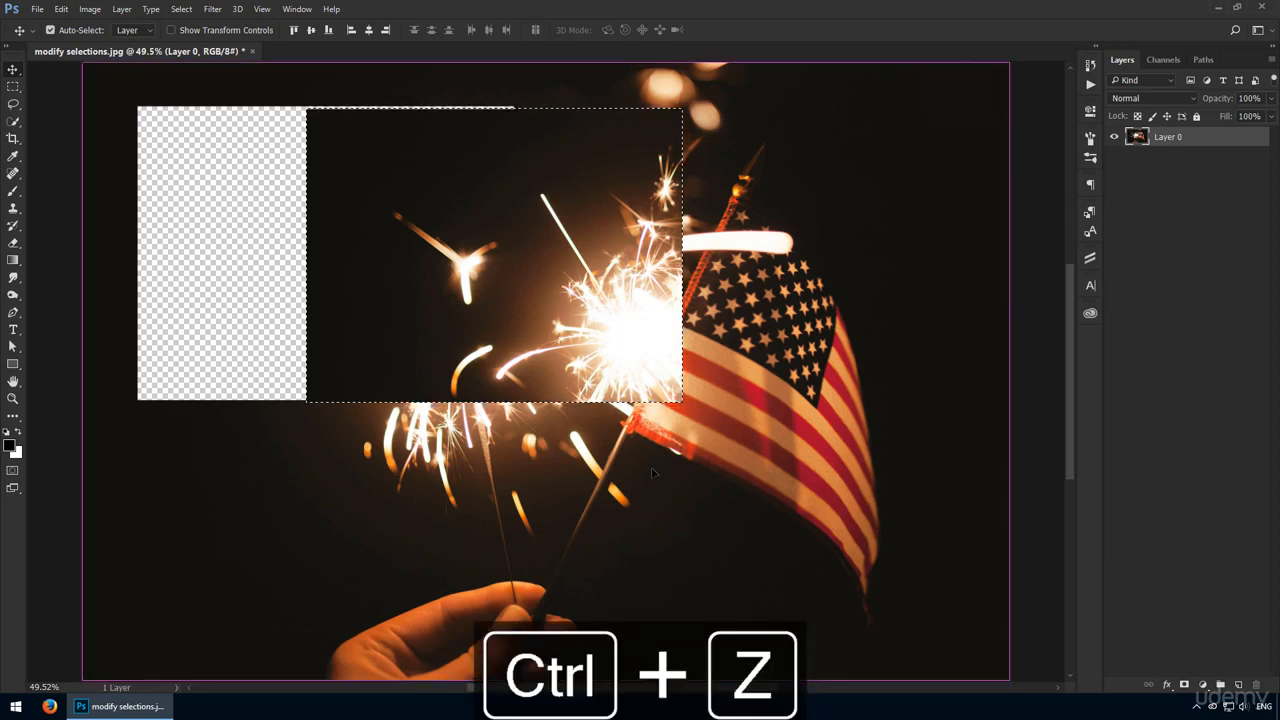
Try moving a new-layer copy of the selected area over the flag, and revert the image to its saved version.
key(ctrl+j)
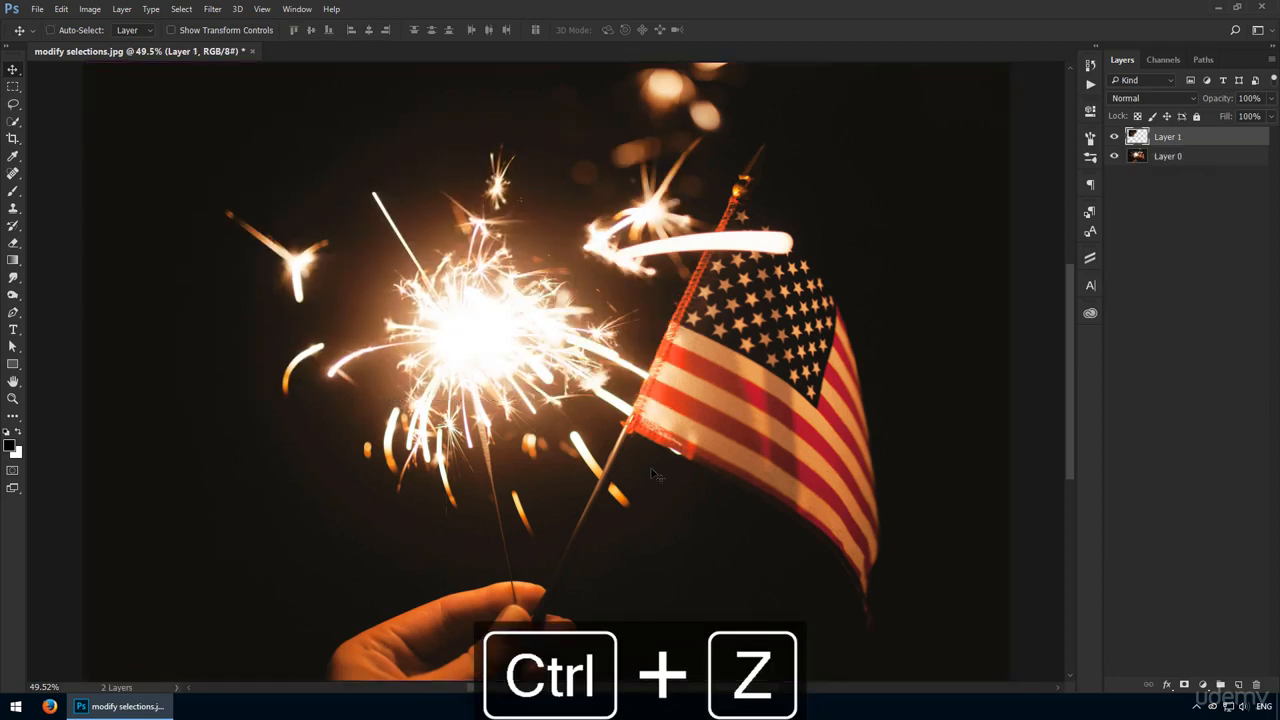
drag(424, 275, 667, 342)
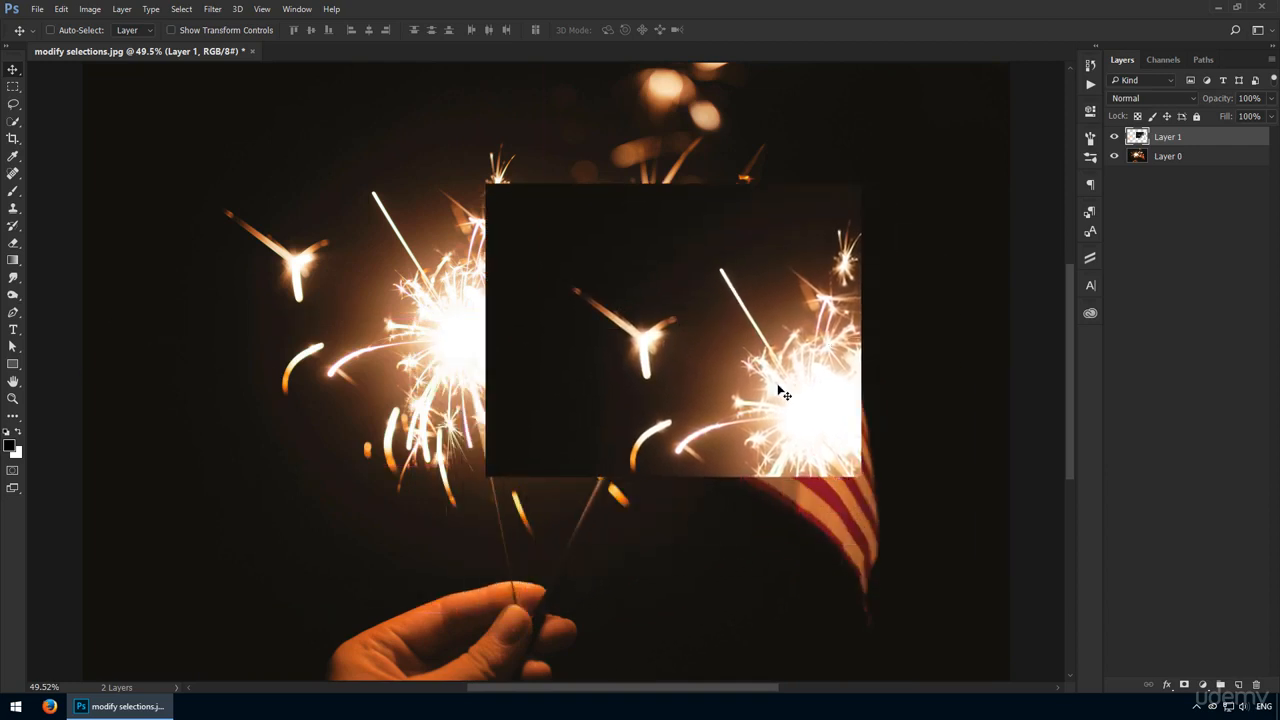
key(F12)
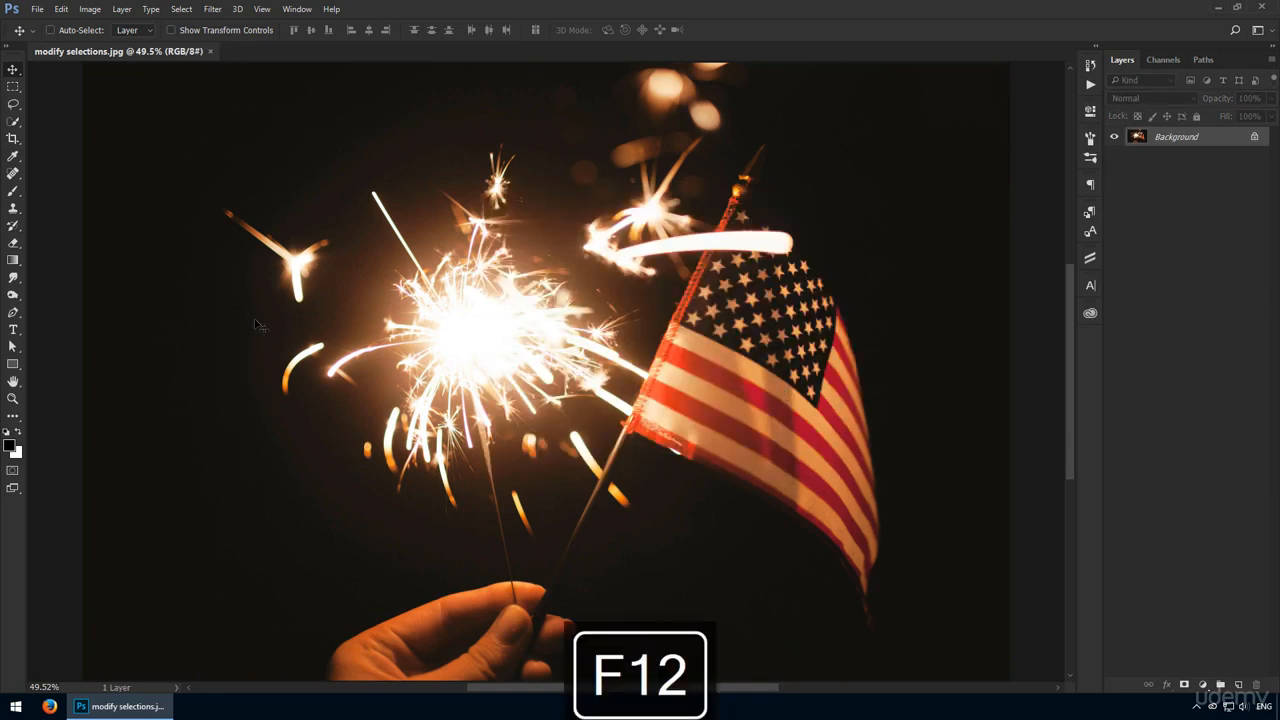
Draw a rectangular marquee around the small Y-shaped spark and invert the selection.
key(m)
drag(160, 135, 334, 312)
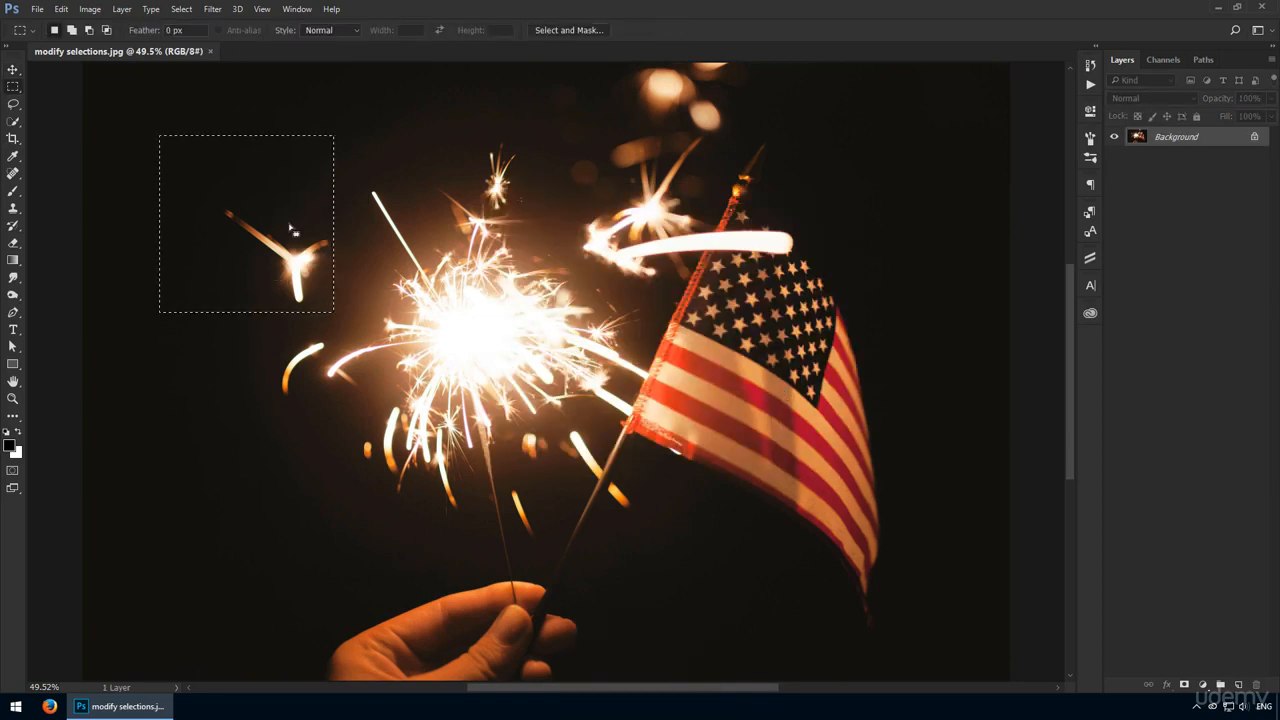
right_click(289, 224)
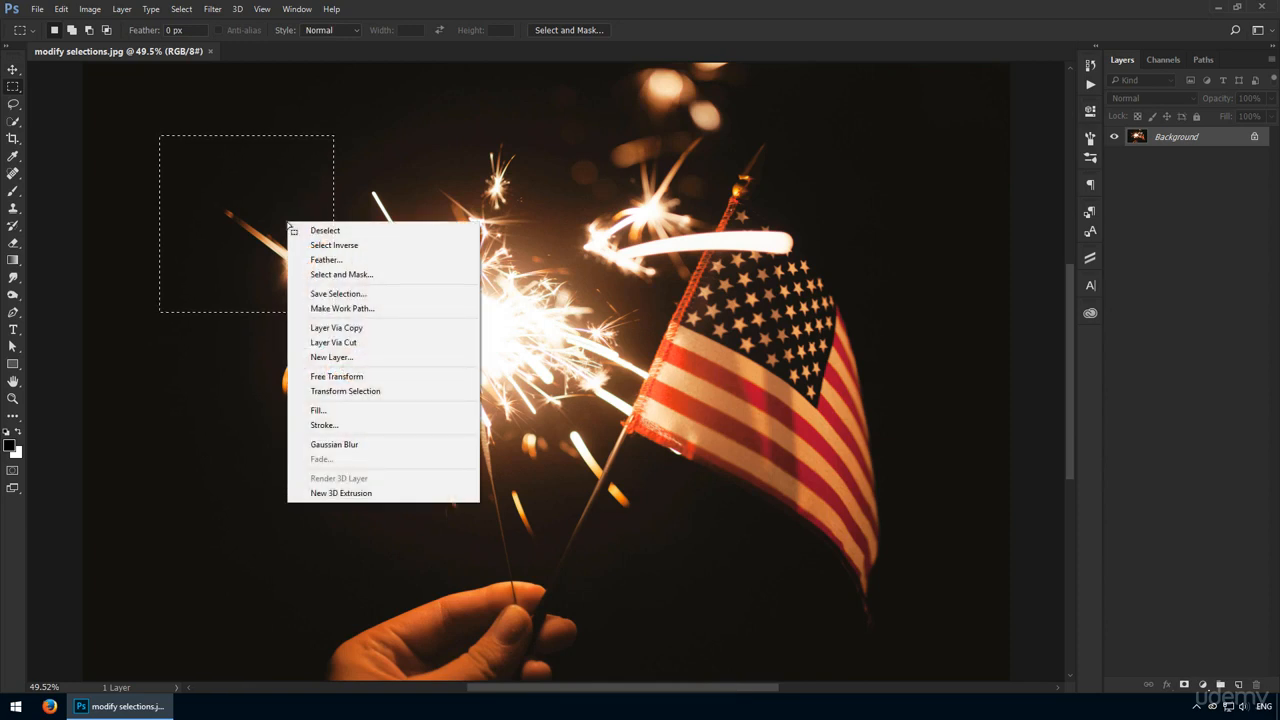
click(401, 250)
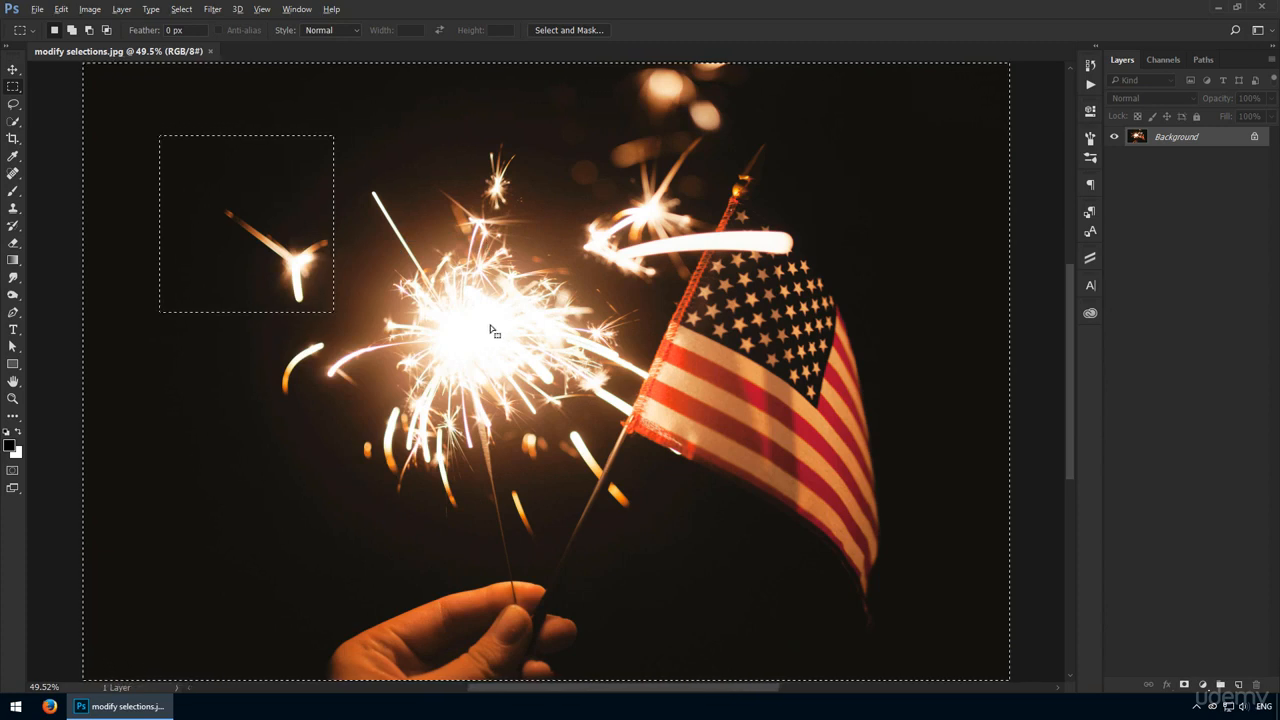
Try filling the inverted selection with the black foreground colour and with the white background colour, and undo the fills.
key(alt+Delete)
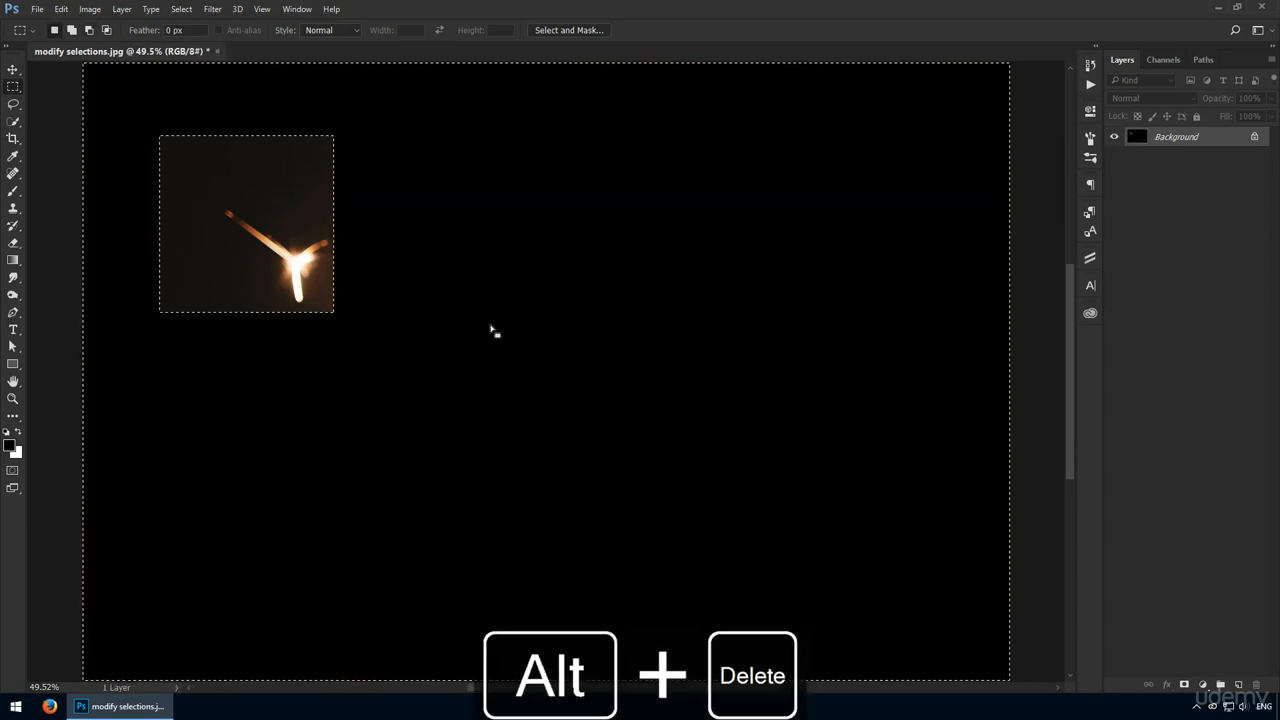
key(ctrl+Delete)
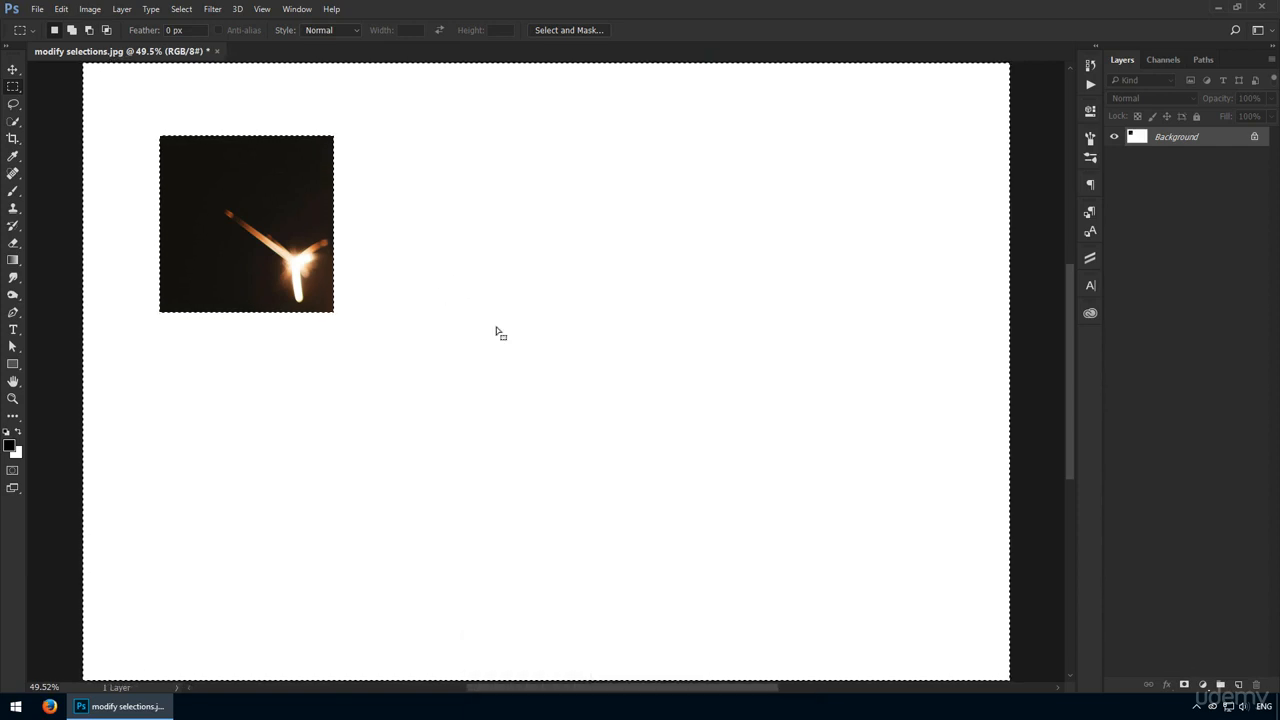
key(ctrl+z)
key(ctrl+z)
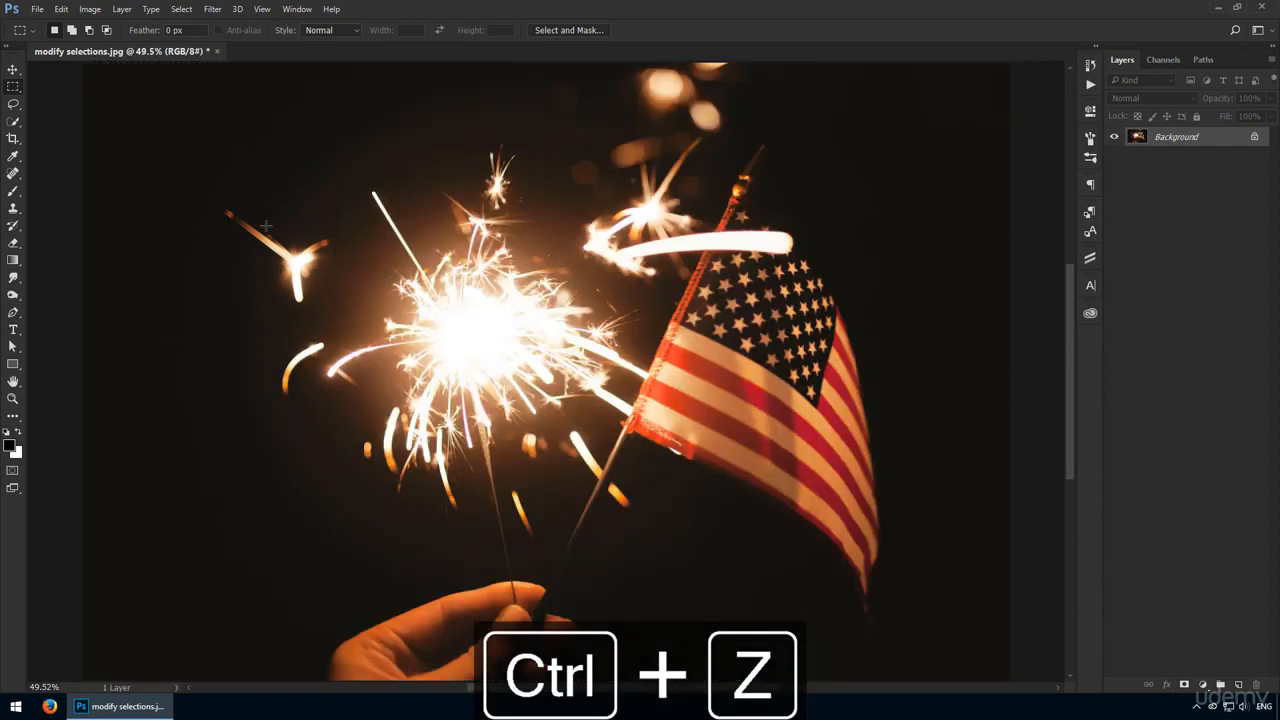
Invert a tighter rectangular selection around the small Y-shaped spark, and deselect everything.
drag(212, 200, 336, 305)
right_click(306, 285)
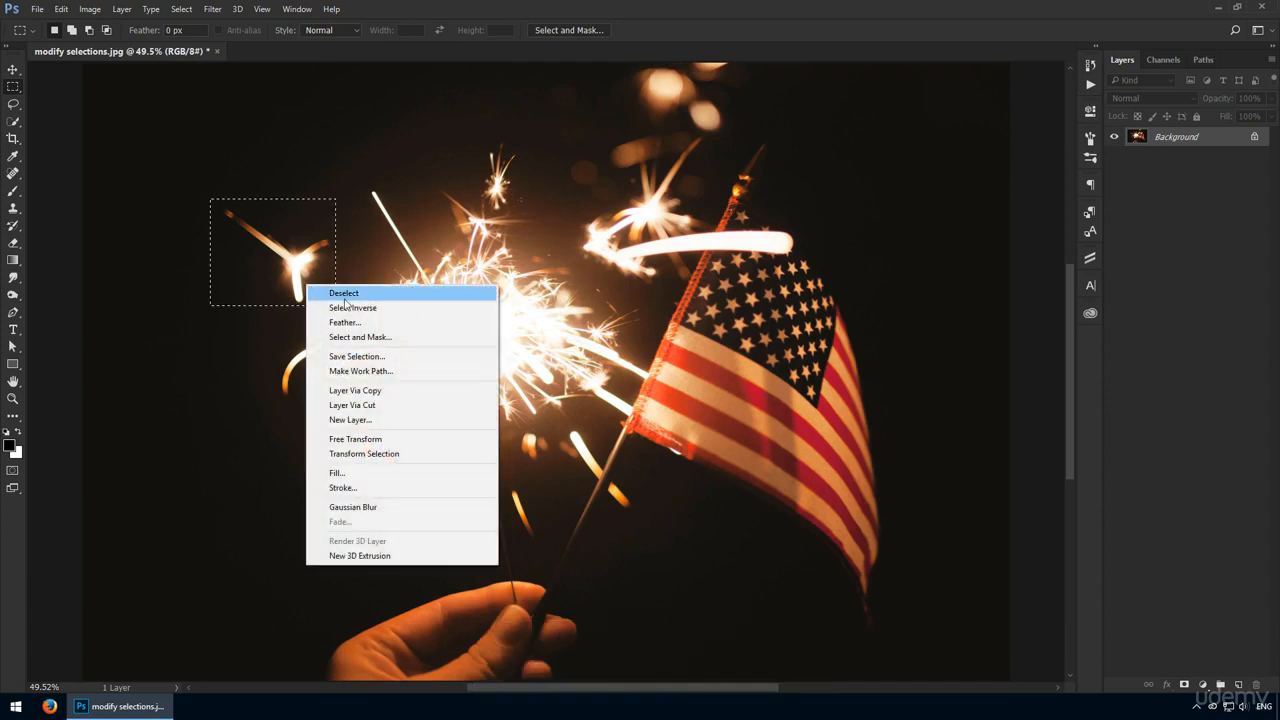
click(406, 310)
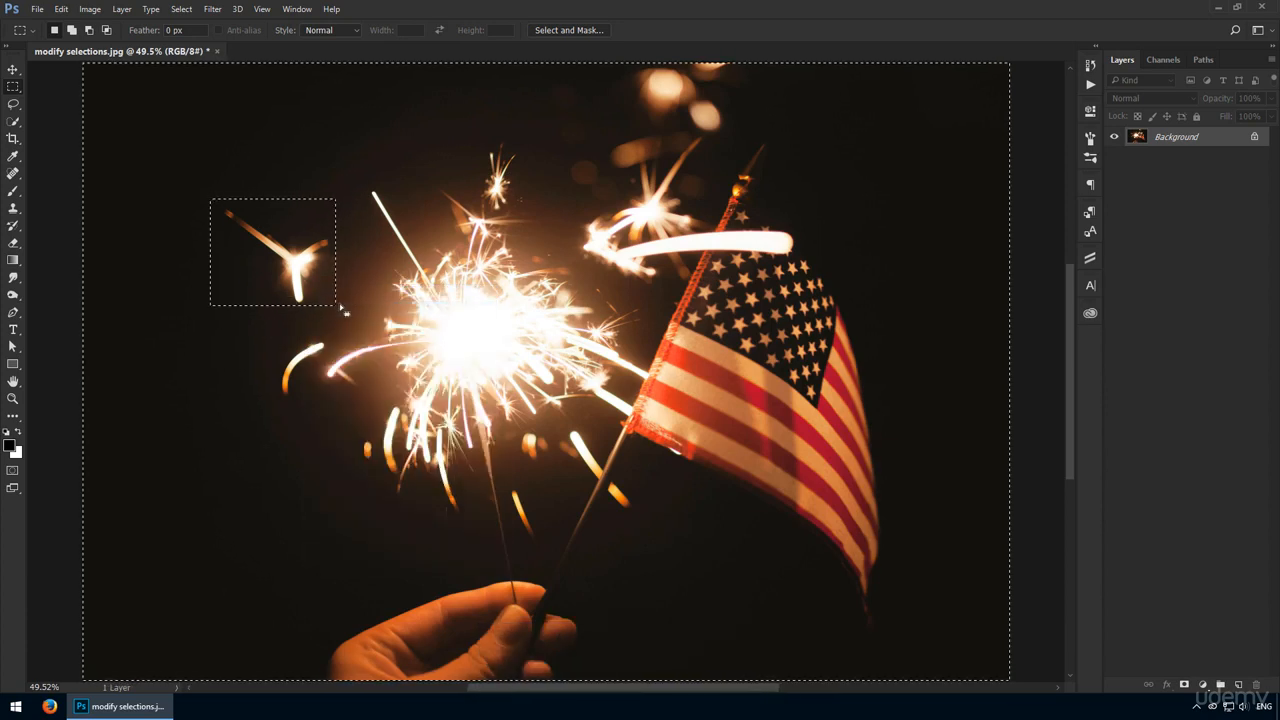
key(ctrl+d)
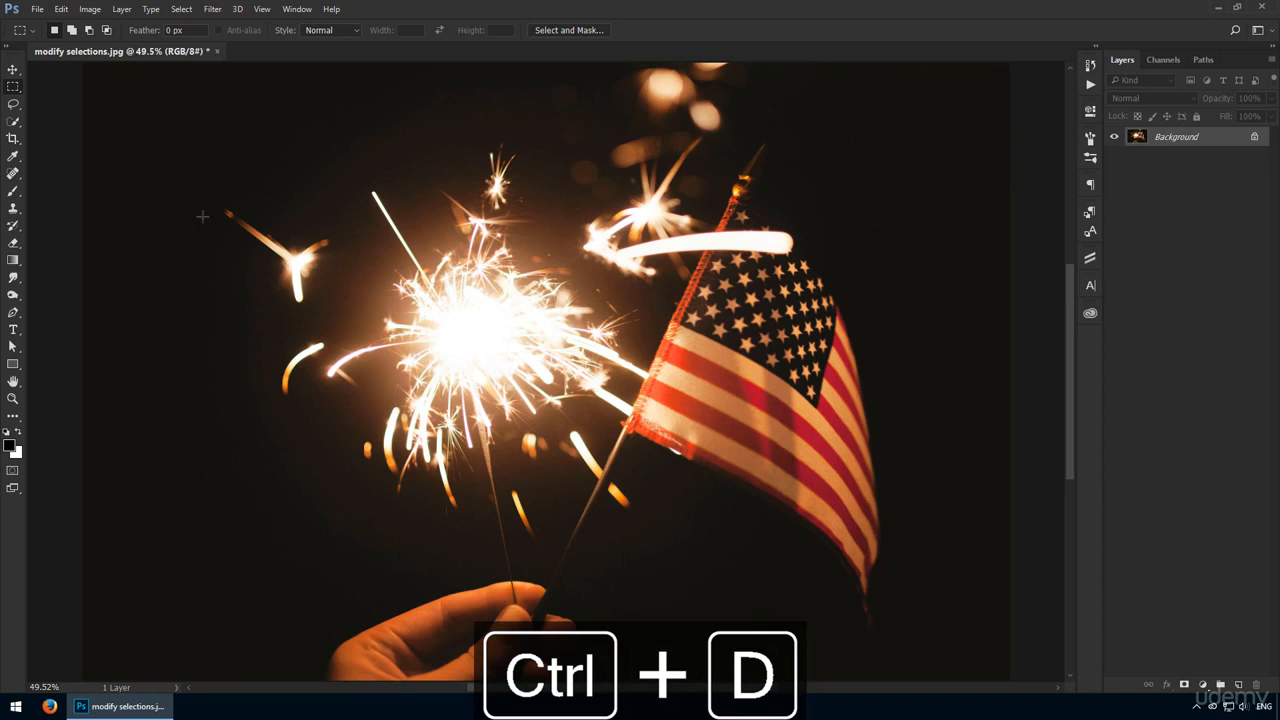
Select a rectangle across the upper sparks and the flagpole tip, and feather the selection by 50 pixels.
drag(459, 133, 781, 283)
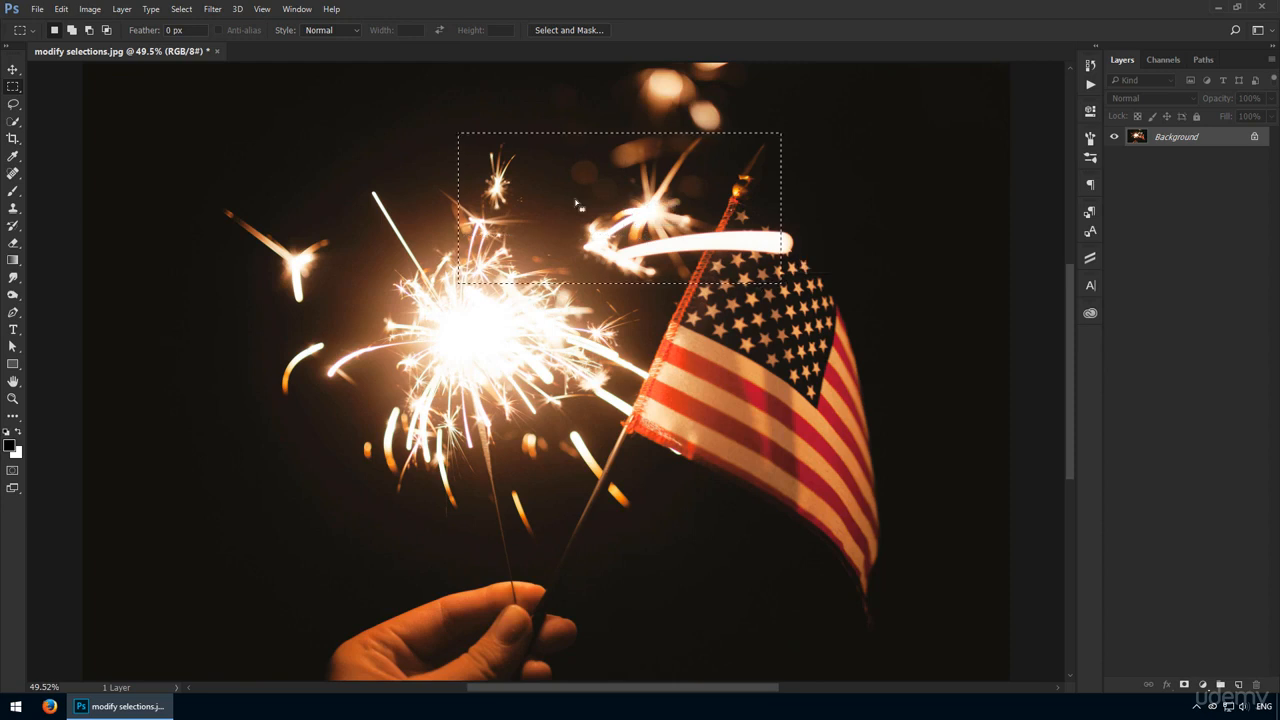
right_click(459, 144)
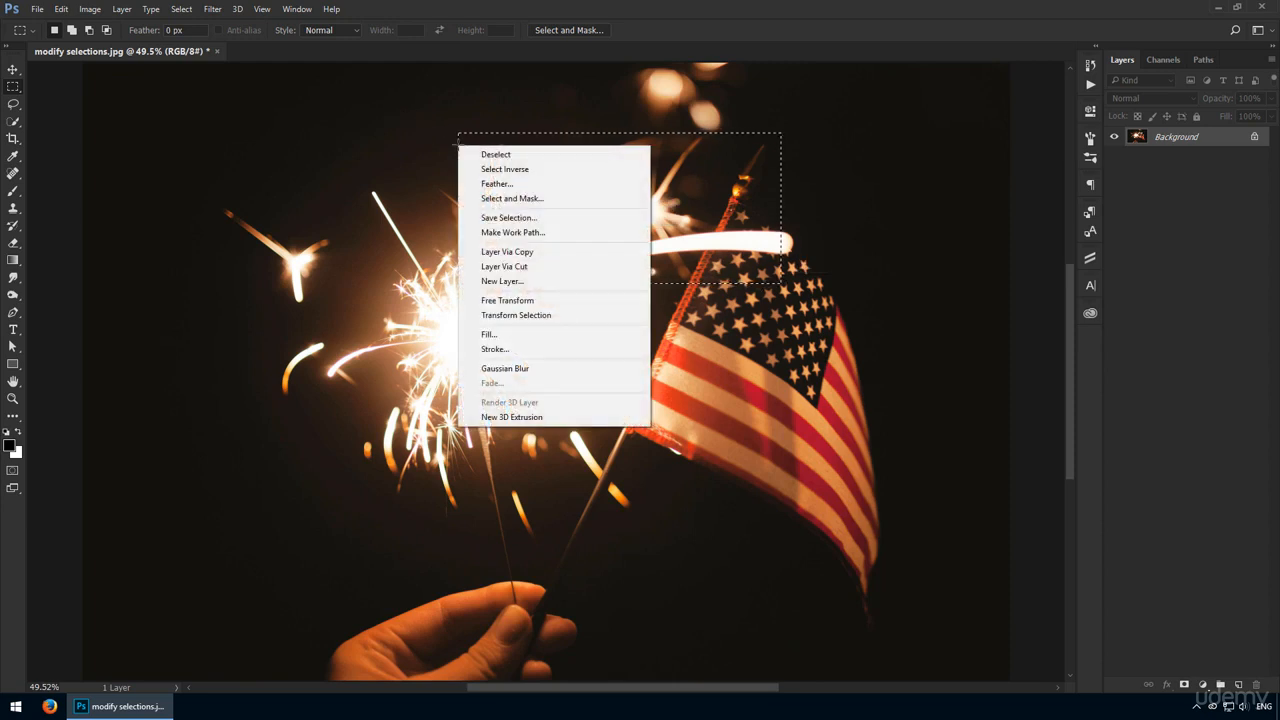
click(543, 186)
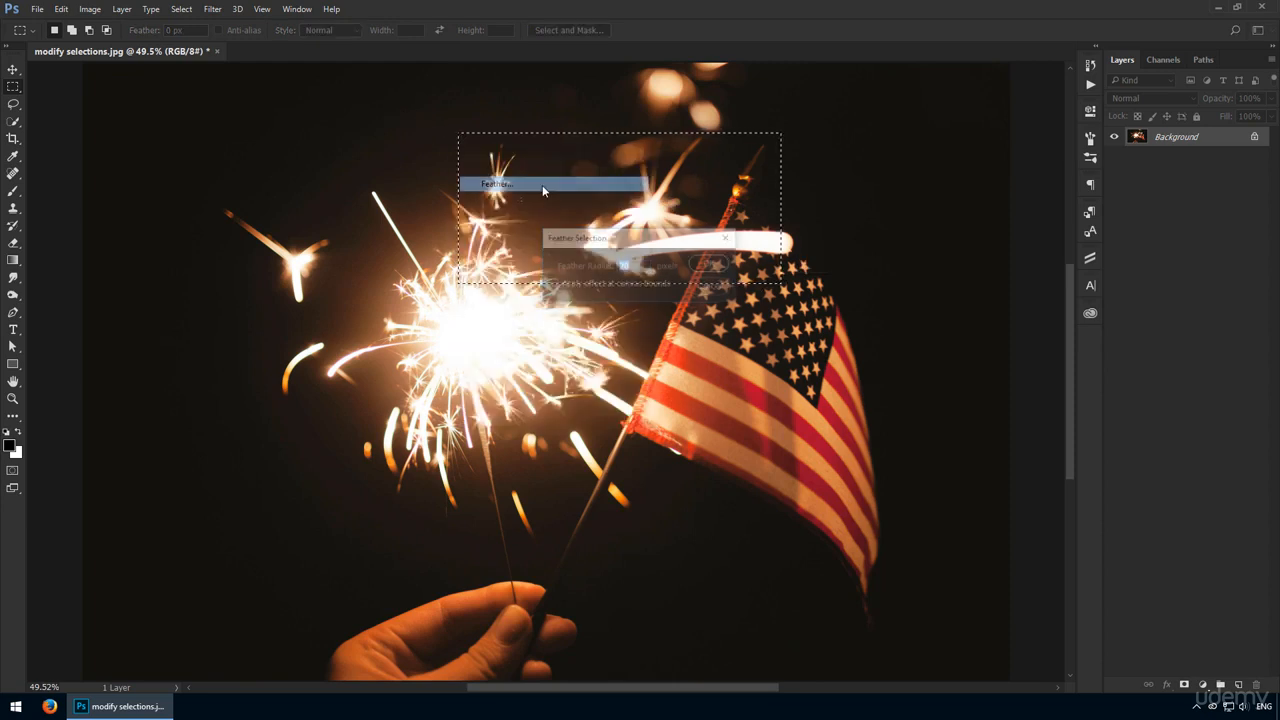
drag(641, 237, 337, 164)
text(5)
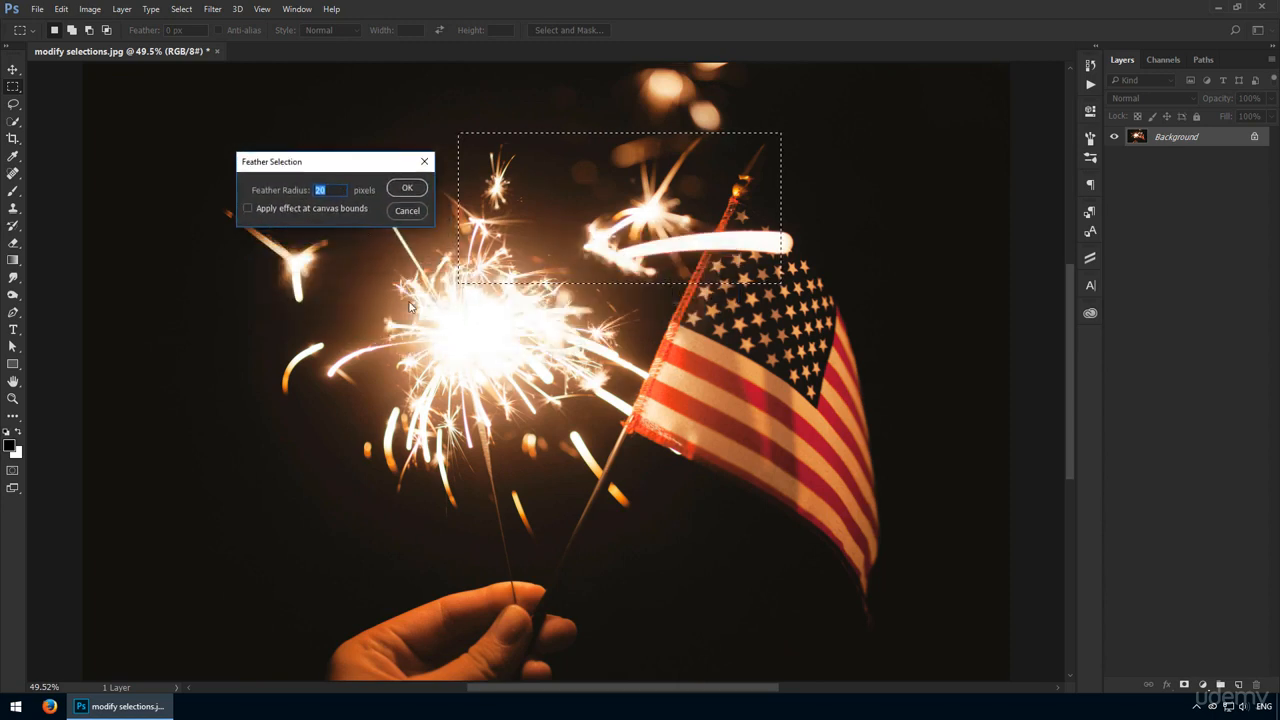
key(Return)
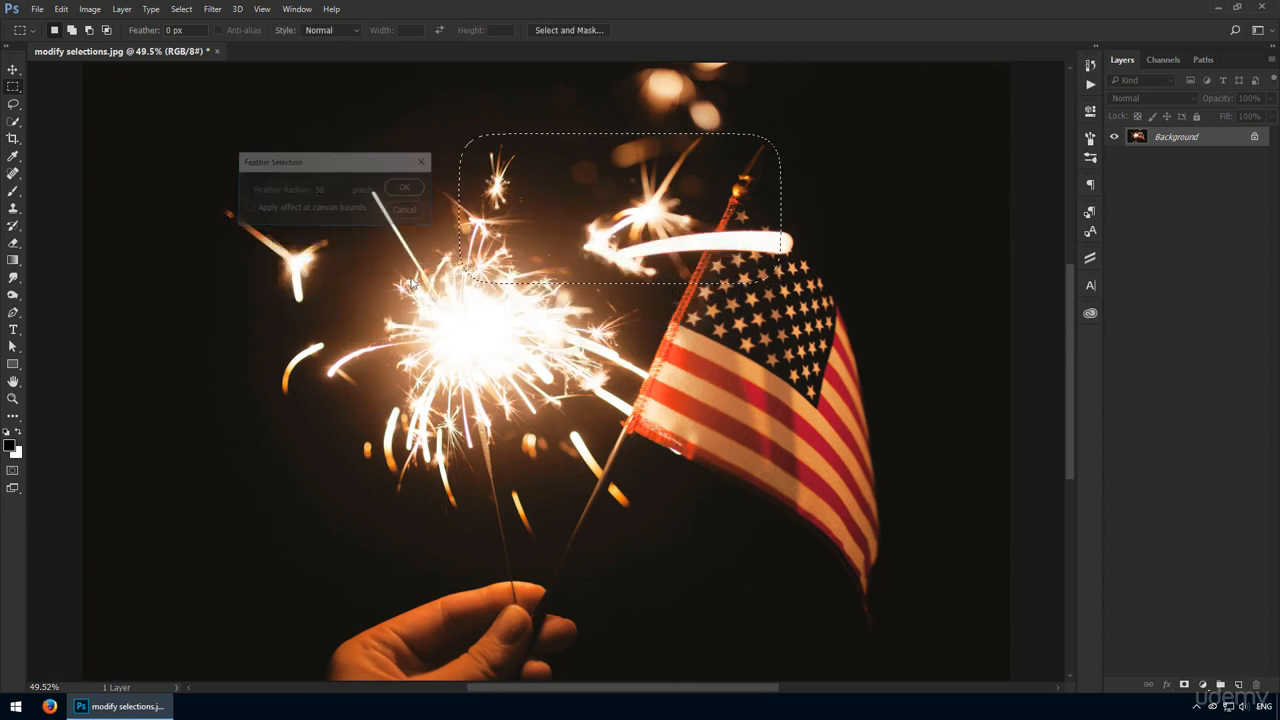
Try filling the feathered selection with white, using the background colour and the Fill command at 100% opacity, and undo the fill.
key(ctrl+BackSpace)
key(ctrl+Delete)
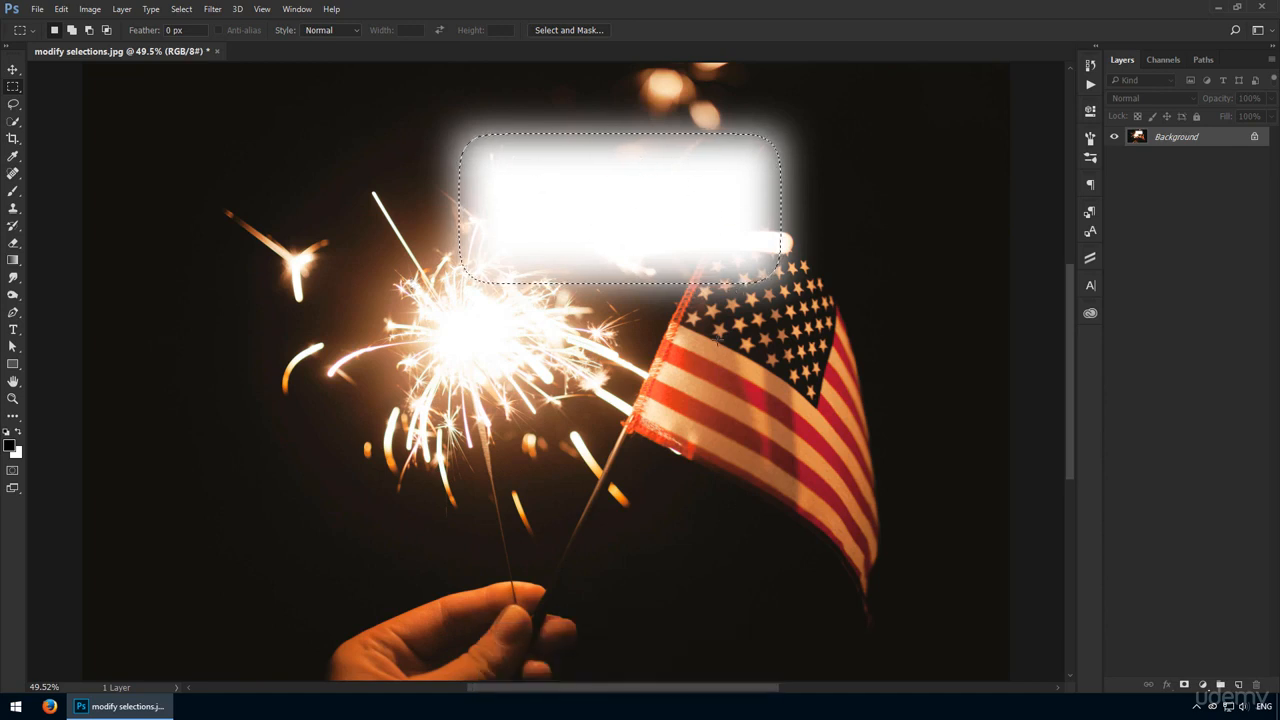
key(ctrl+z)
key(shift+F5)
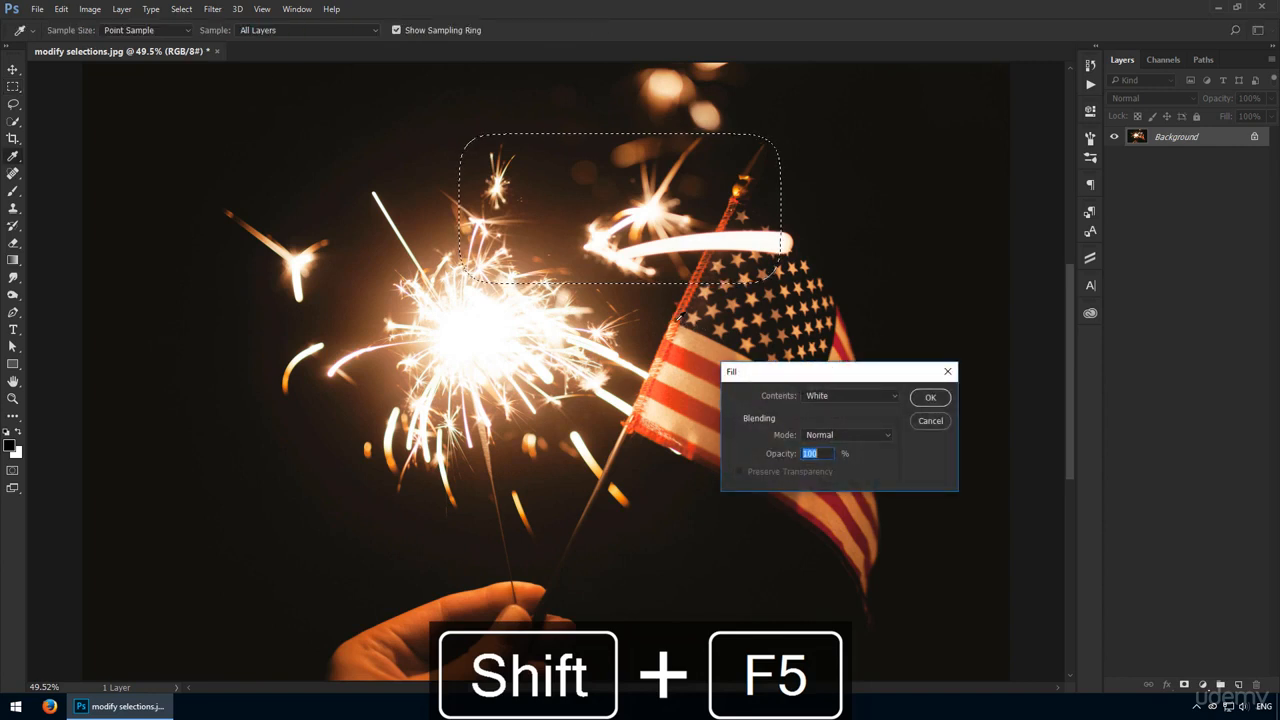
click(930, 397)
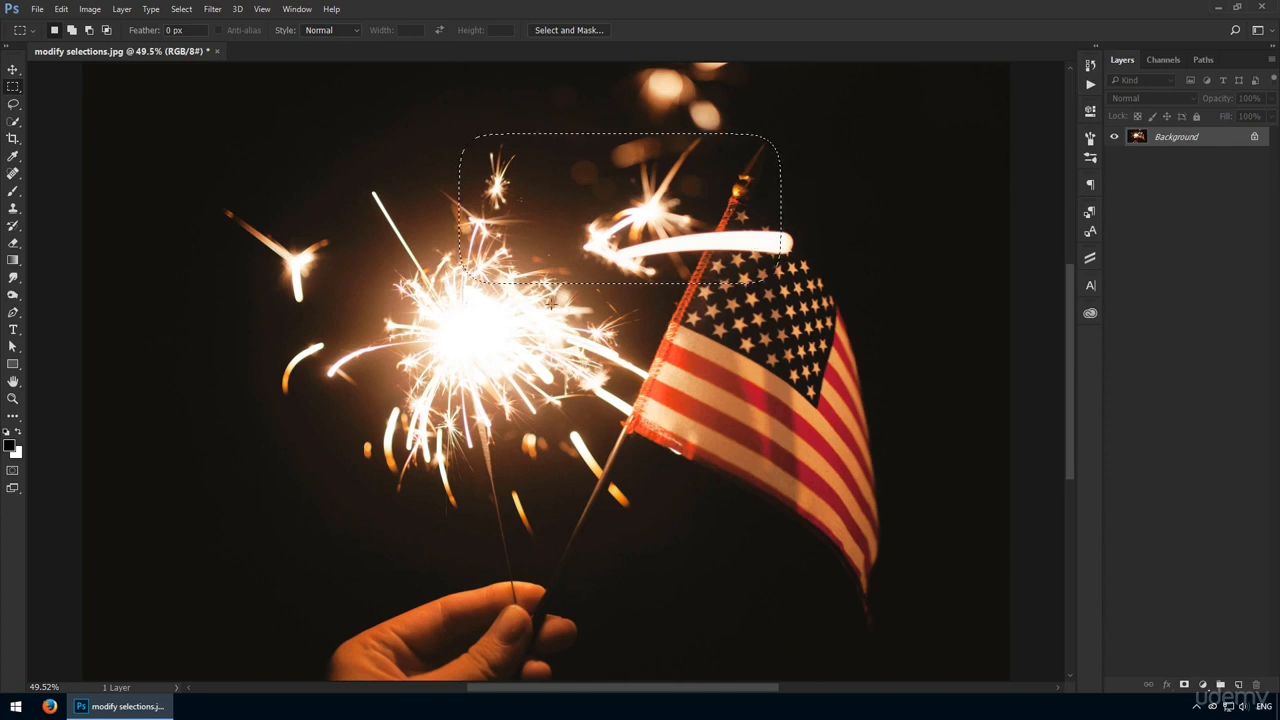
Expand the feathered selection by 50 pixels.
click(195, 11)
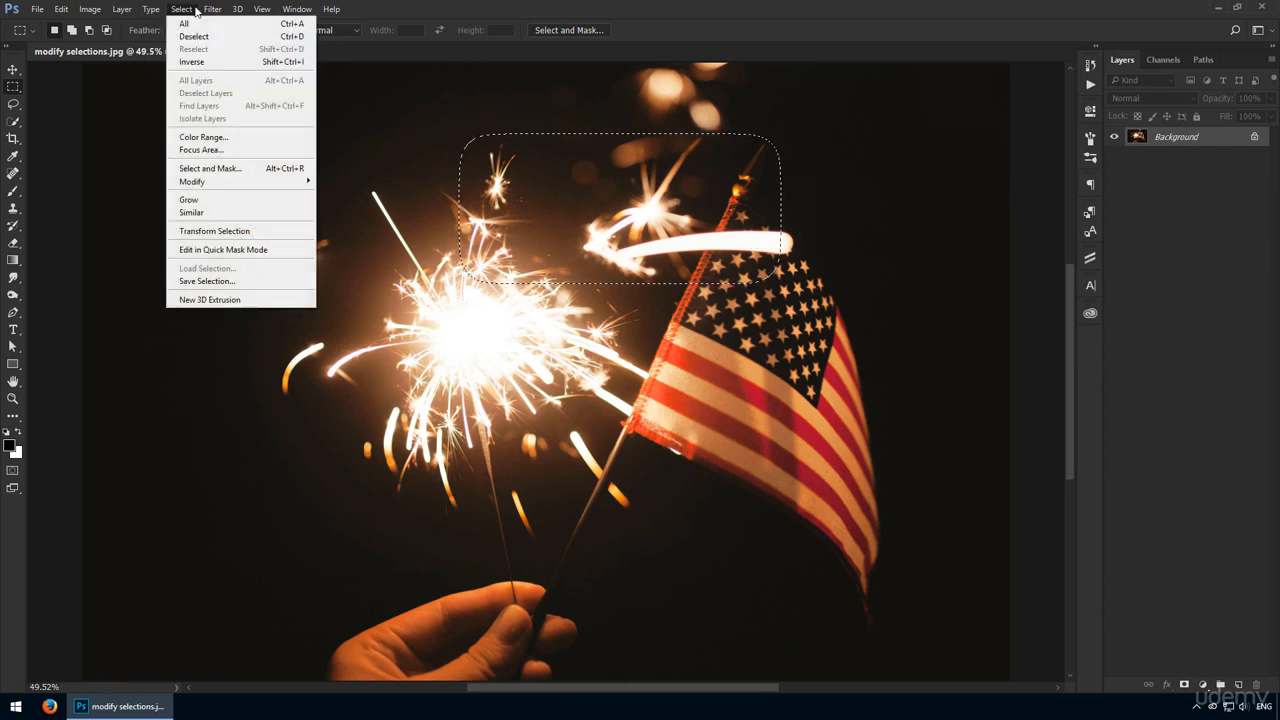
mouse_move(278, 181)
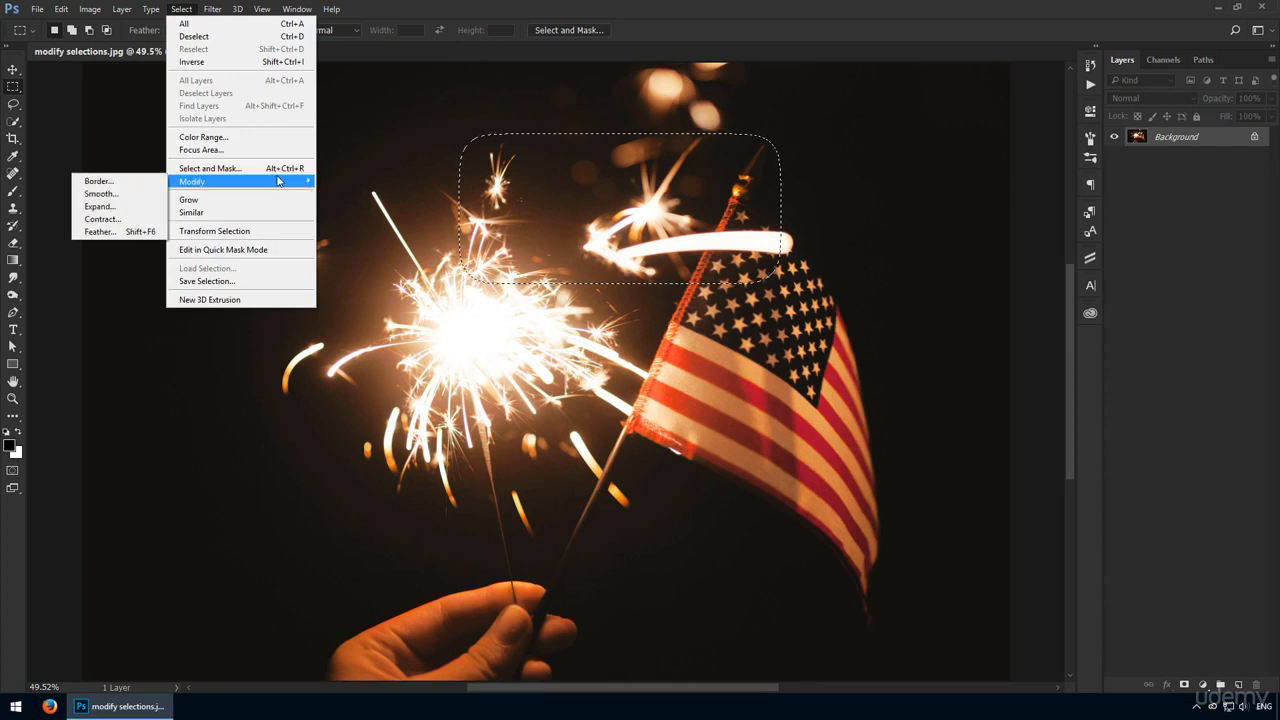
click(137, 207)
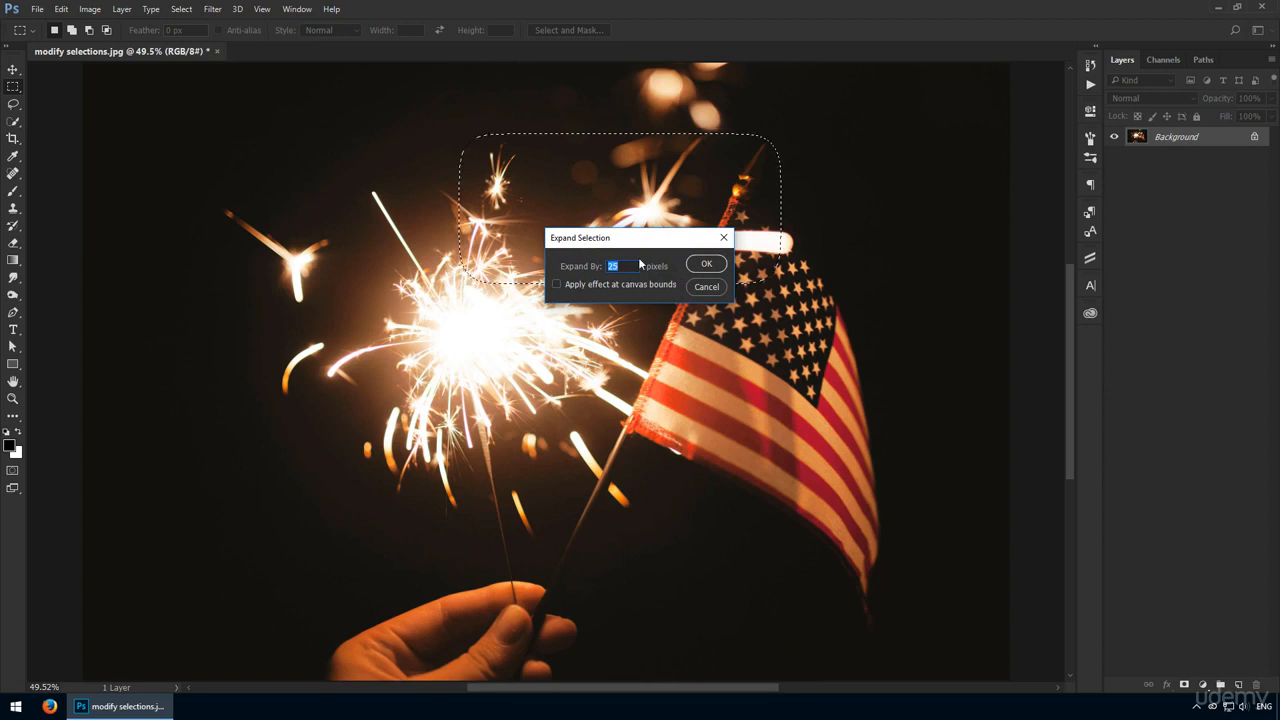
drag(640, 238, 202, 280)
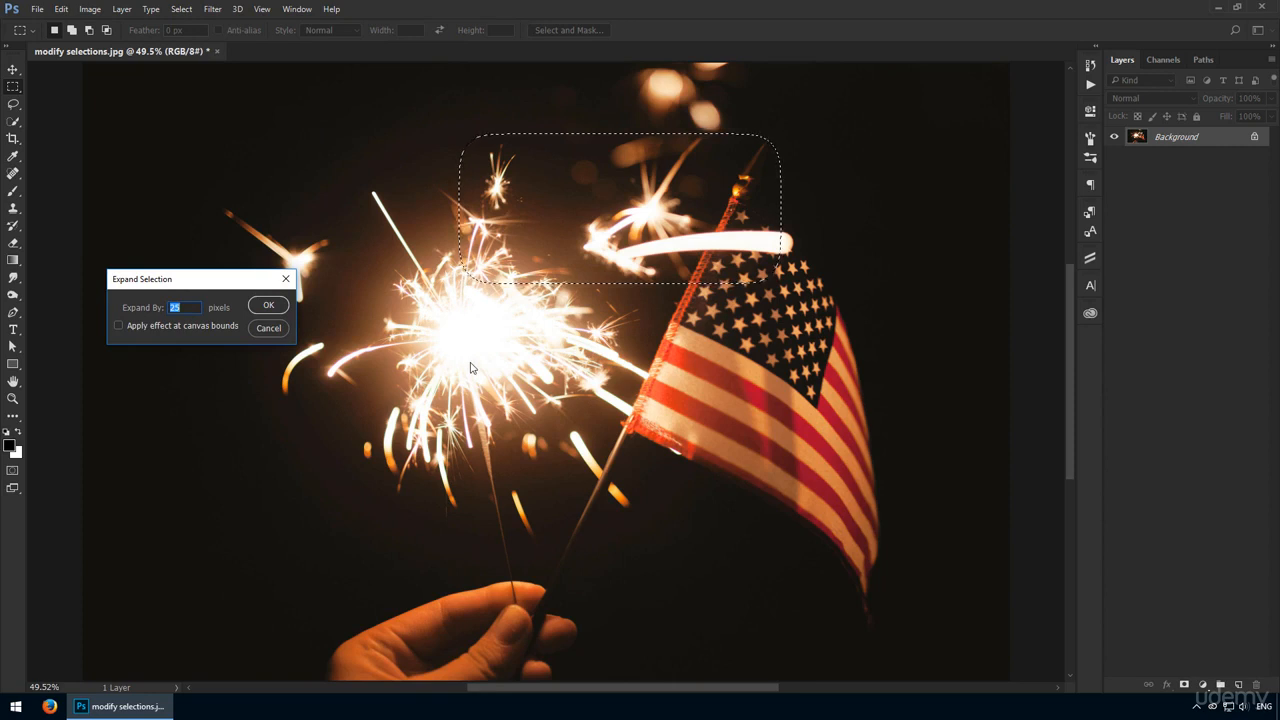
text(50)
click(268, 305)
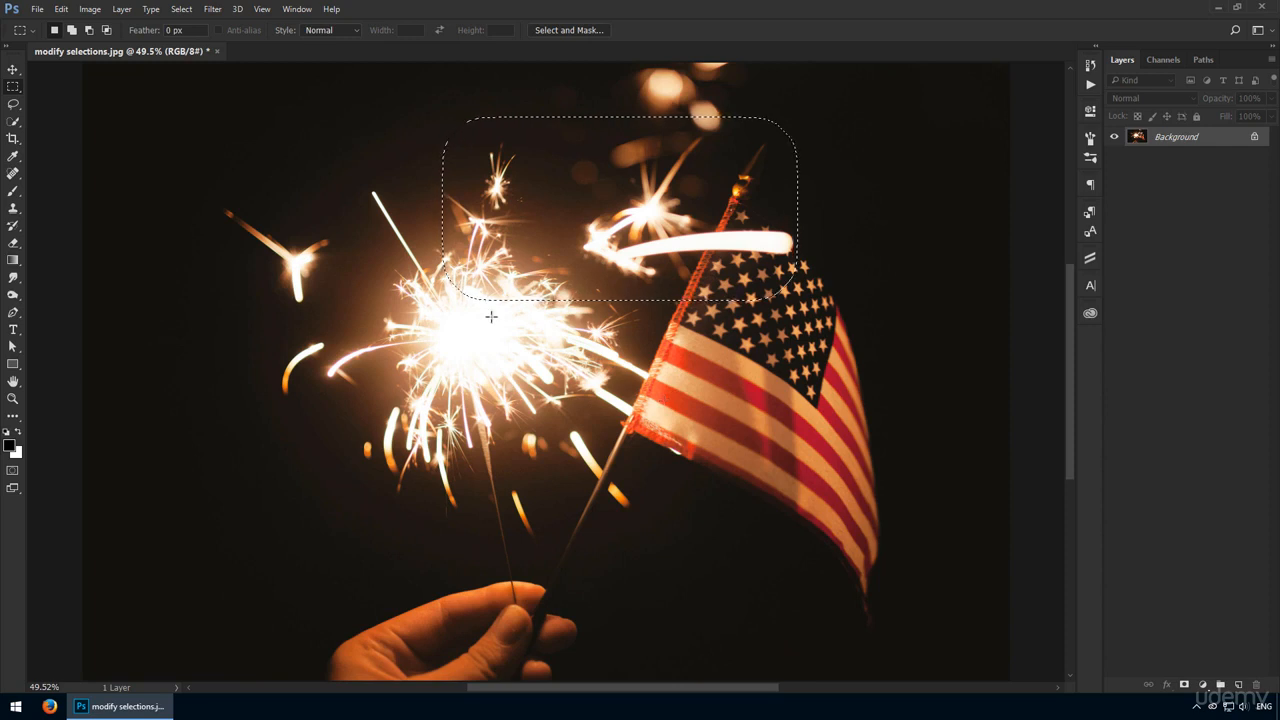
Contract the expanded selection by 100 pixels with the effect applied at canvas bounds.
click(181, 9)
mouse_move(251, 181)
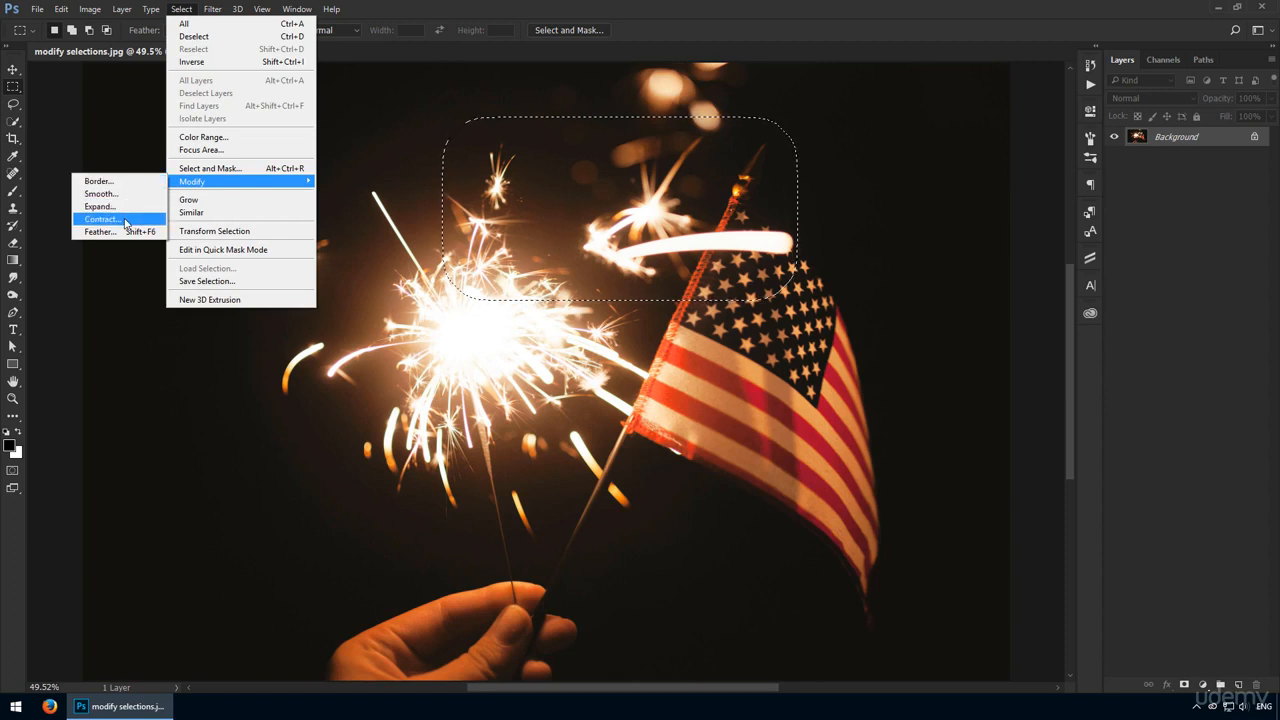
click(142, 224)
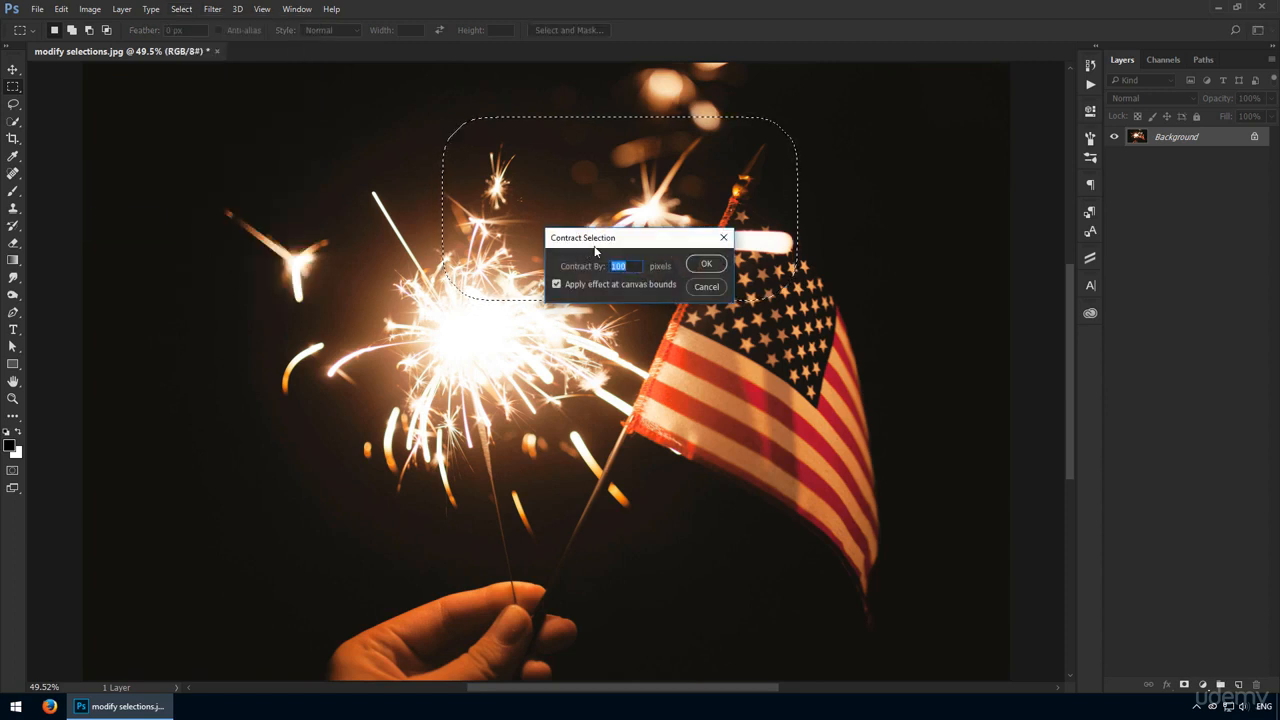
drag(640, 241, 197, 211)
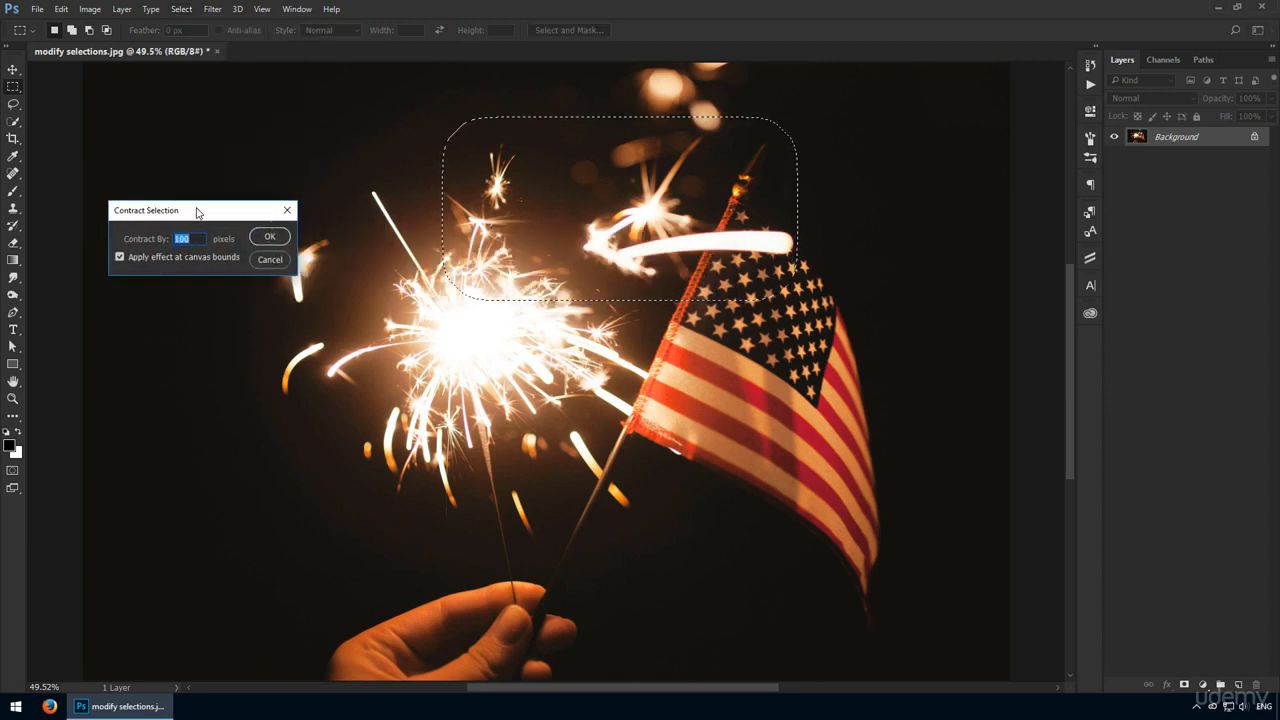
key(Return)
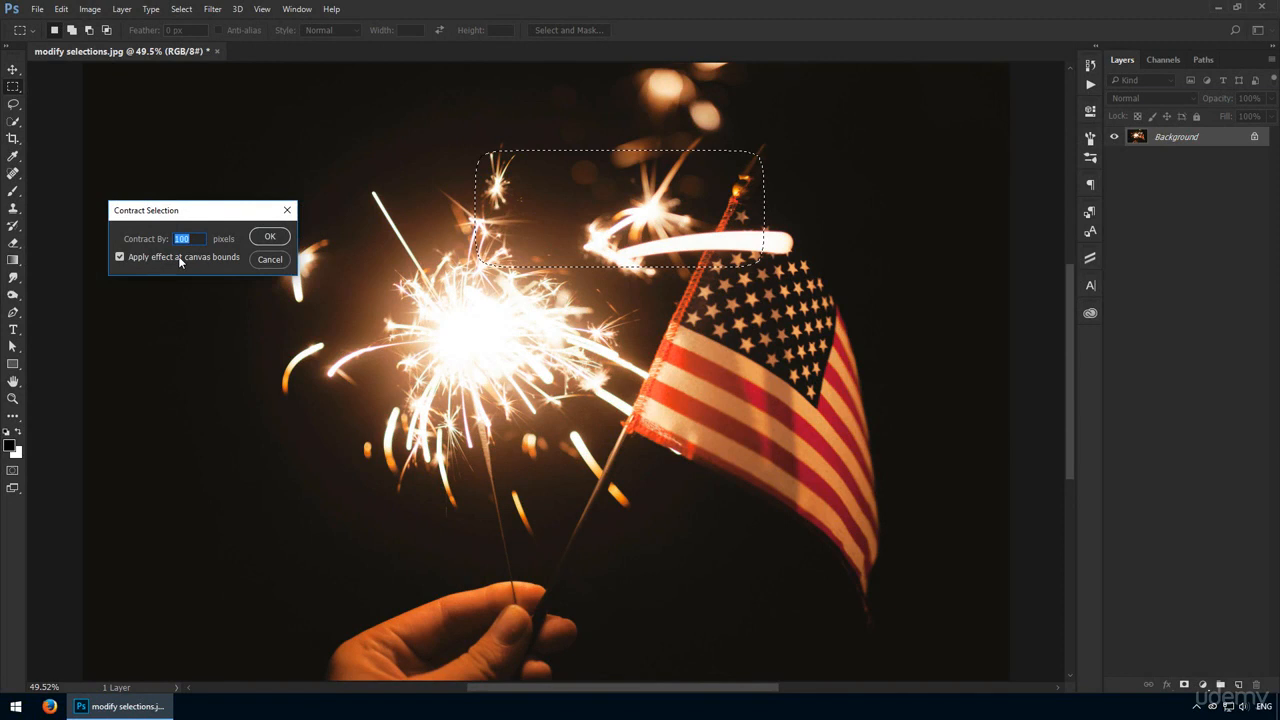
click(270, 260)
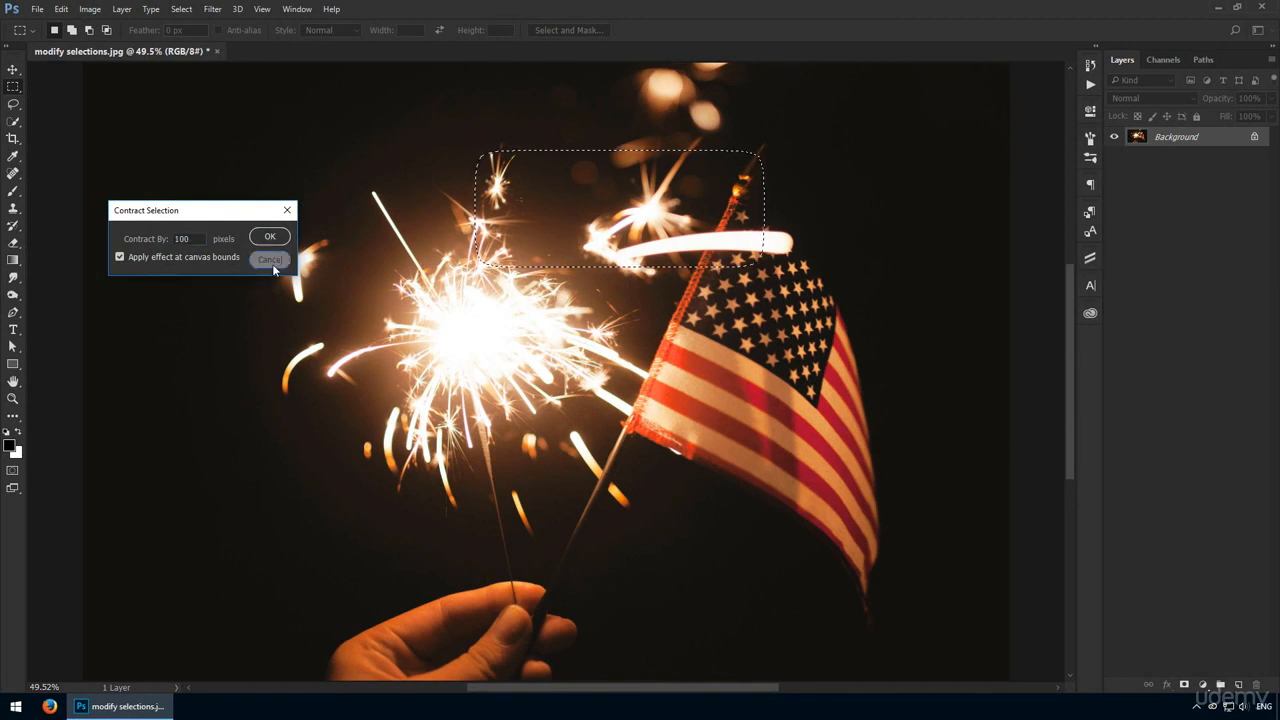
Convert the rounded selection around the upper sparks into a 30-pixel border, fill it with white, and deselect.
click(180, 10)
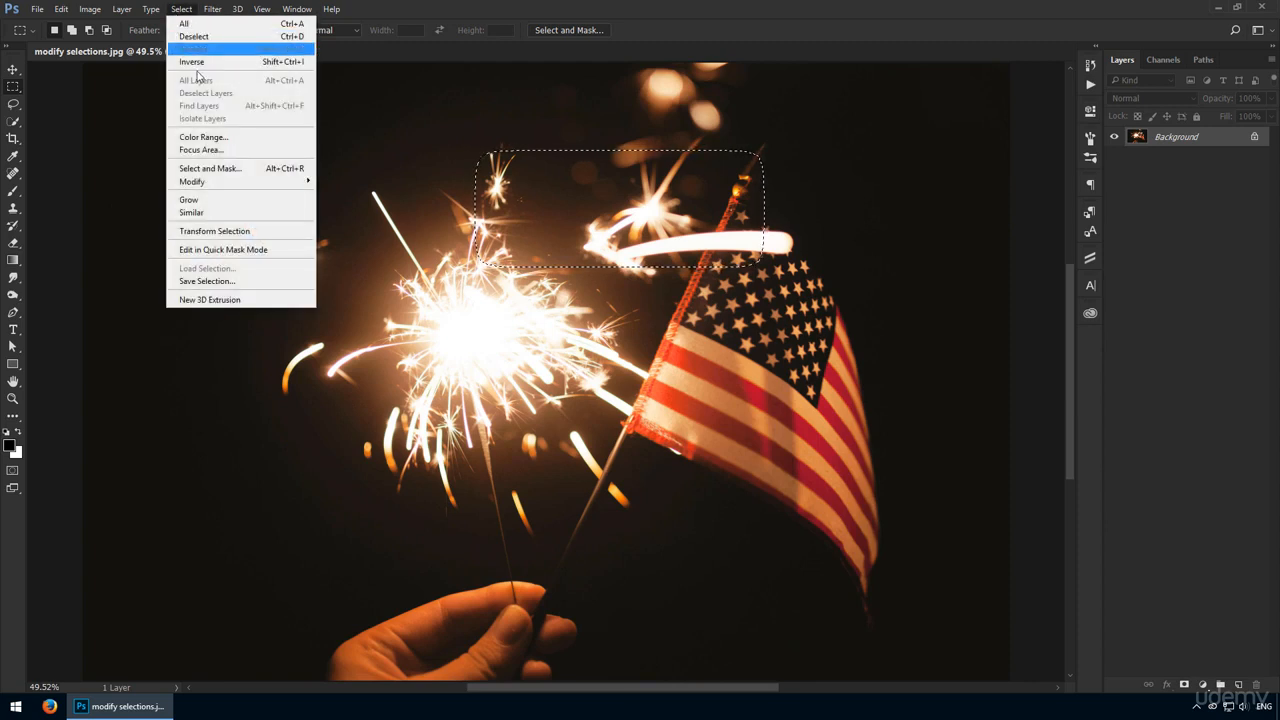
mouse_move(230, 183)
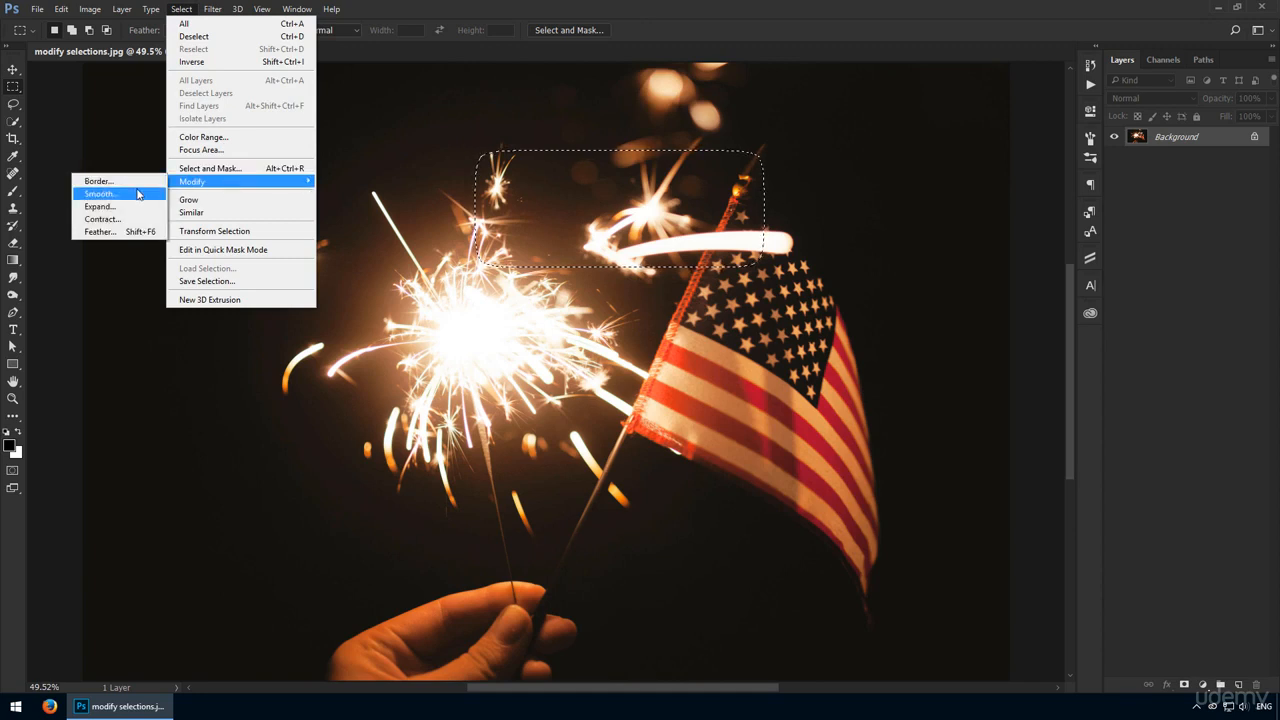
click(120, 180)
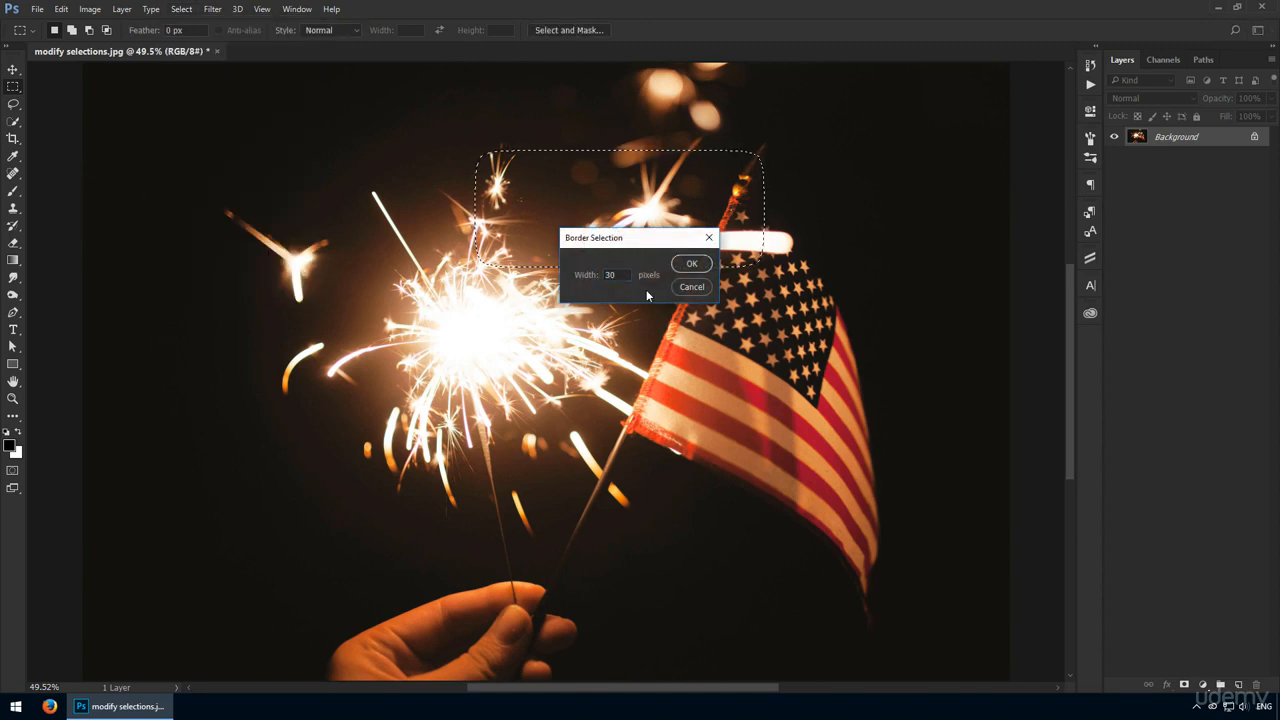
key(Return)
key(alt+Delete)
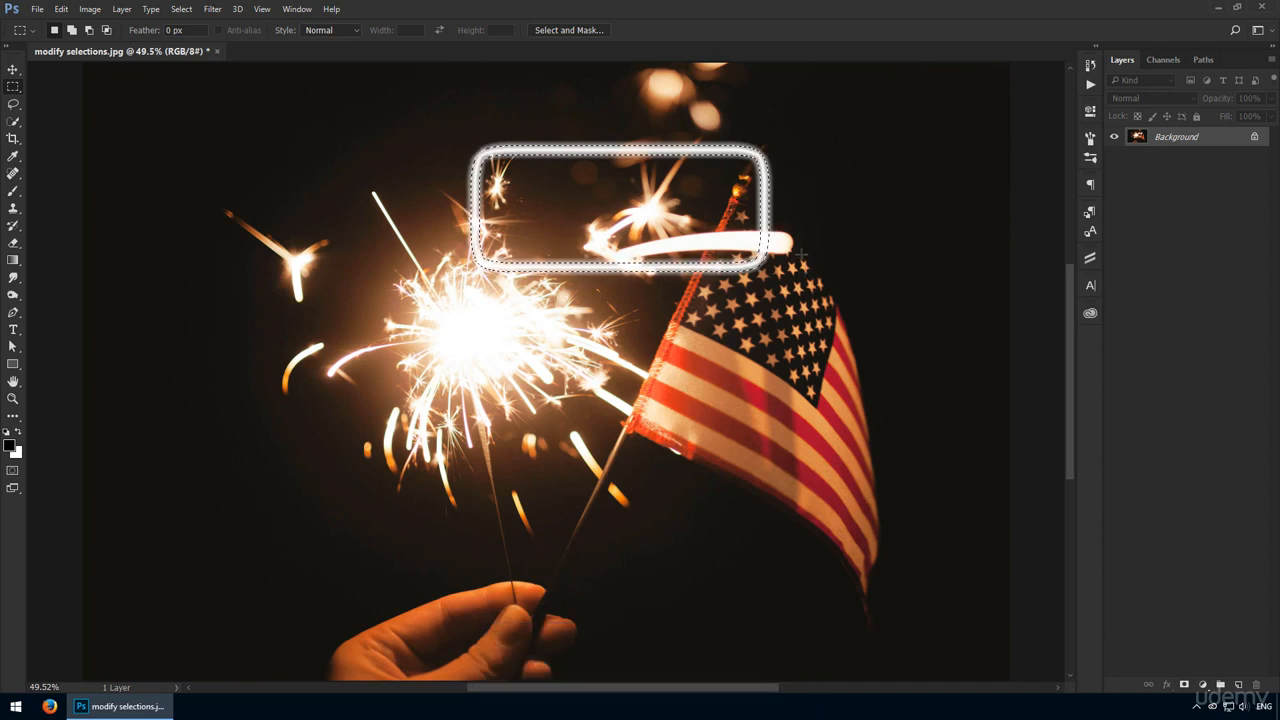
key(ctrl+d)
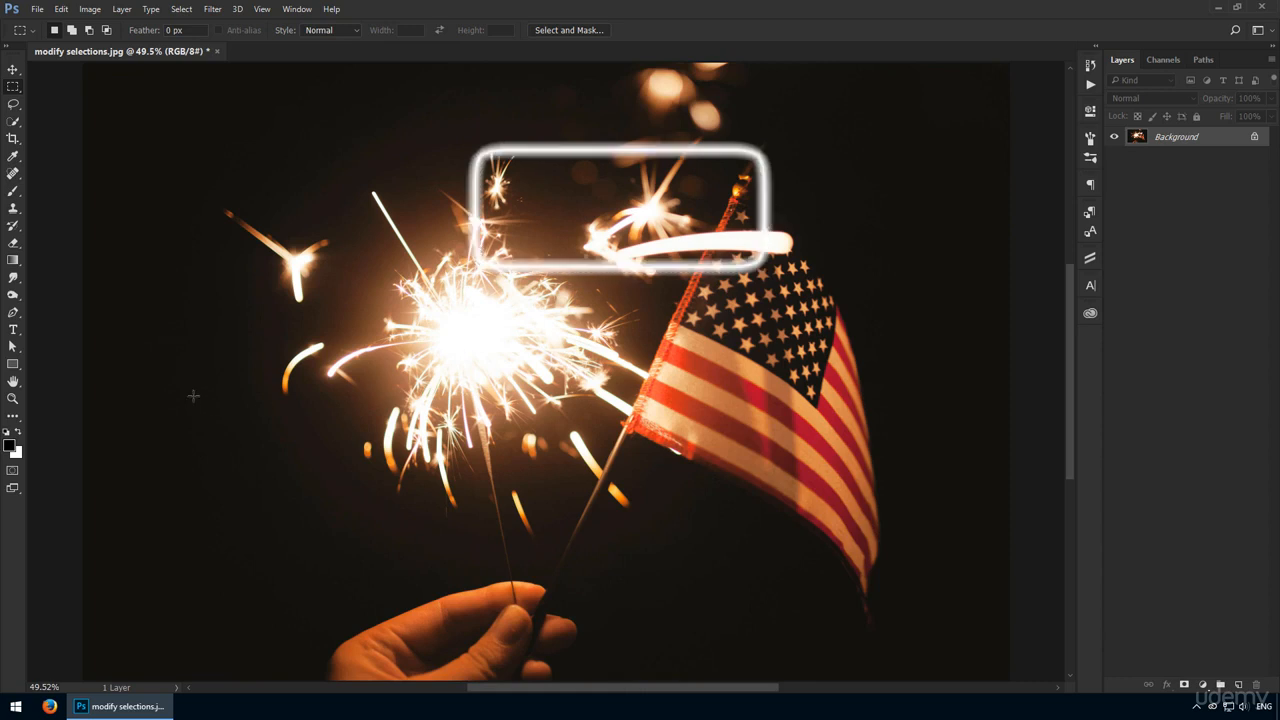
Try free-transforming the pixels inside a square selection in the dark area below the sparks to about 222% width and 75% height.
drag(187, 391, 349, 557)
right_click(283, 449)
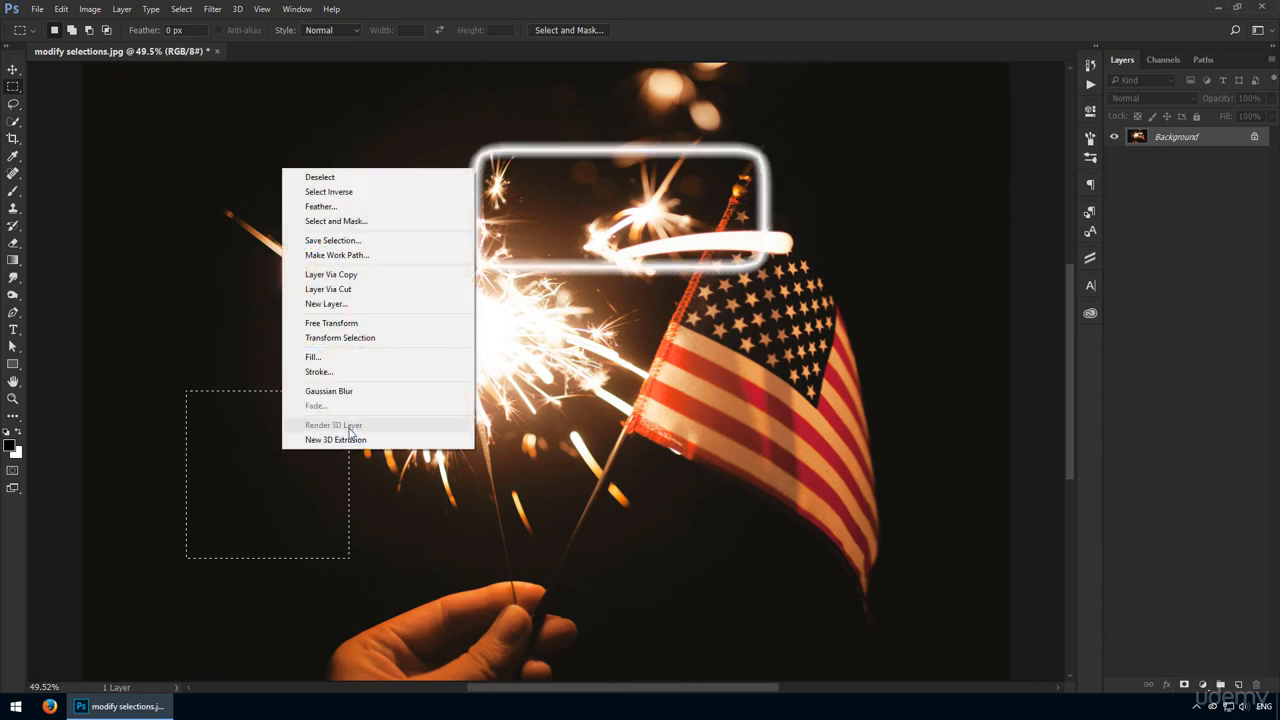
click(430, 323)
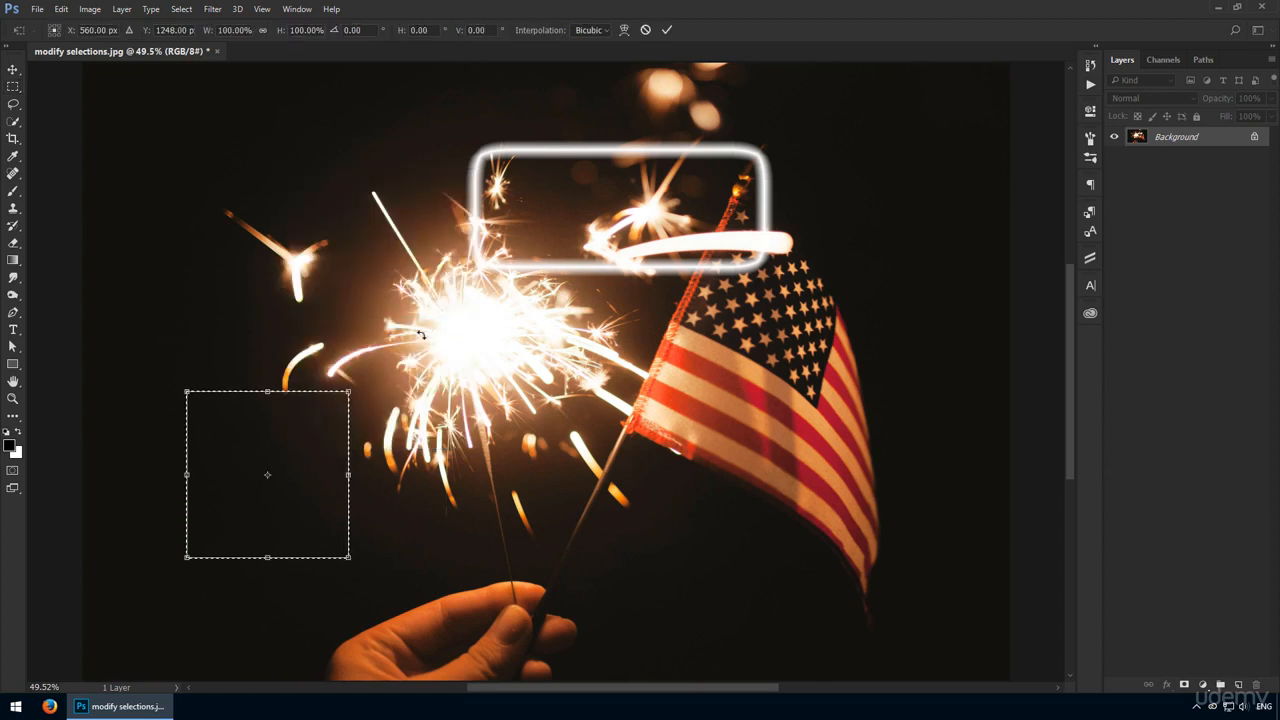
drag(349, 391, 550, 436)
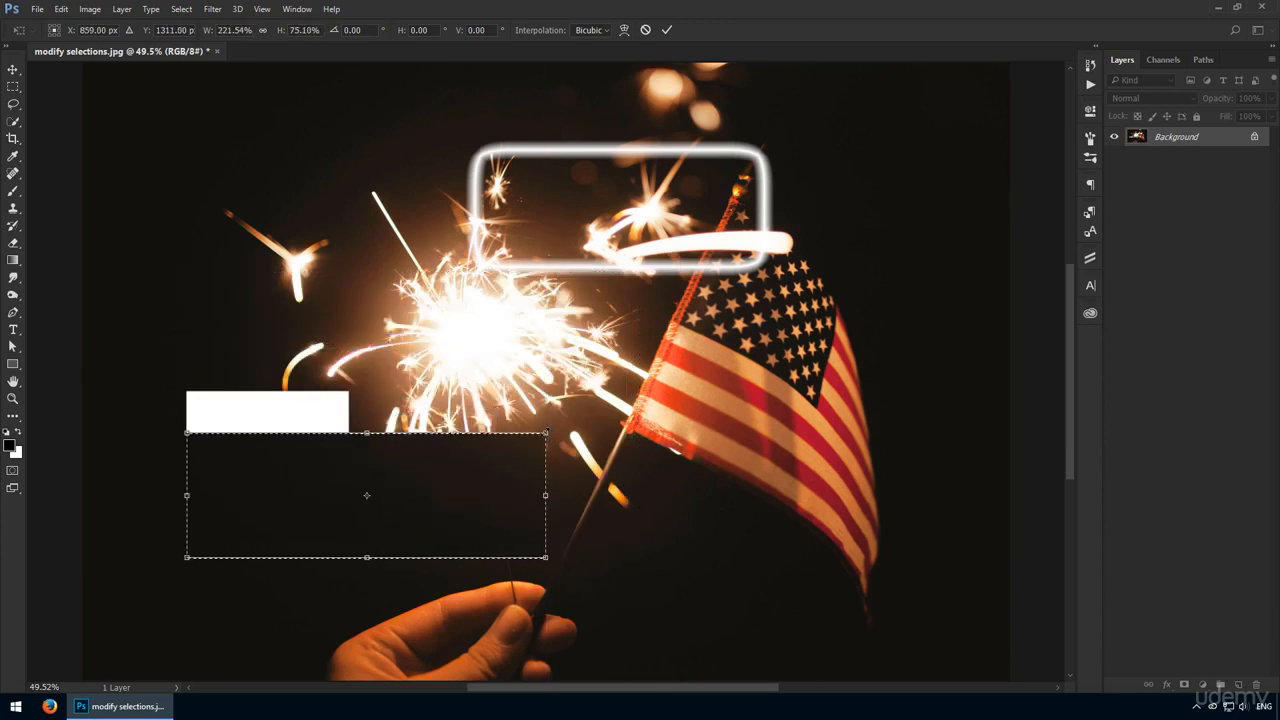
key(Escape)
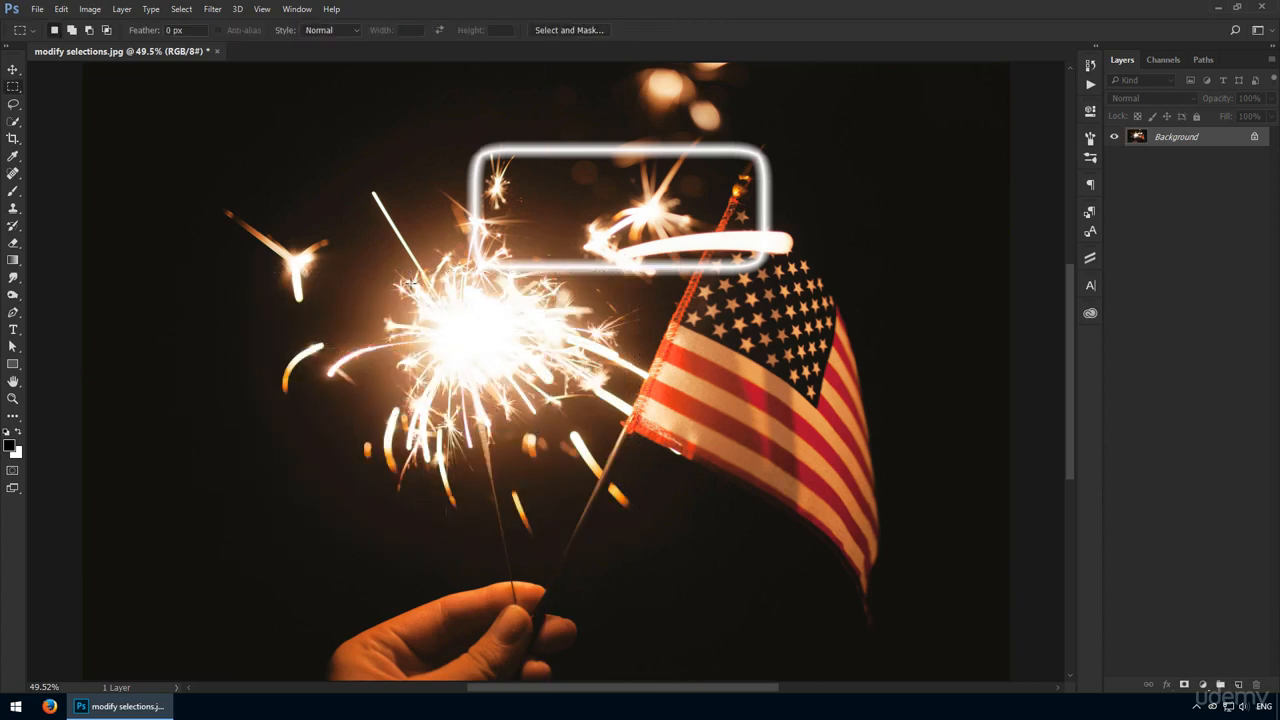
Copy a rectangle around the sparkler's bright core to a new layer and move the copy to the left of the original.
drag(396, 269, 595, 420)
key(ctrl+j)
key(v)
drag(521, 360, 314, 359)
Start Free Transform on the copied sparkler layer, cancel it, and delete the layer.
key(ctrl+t)
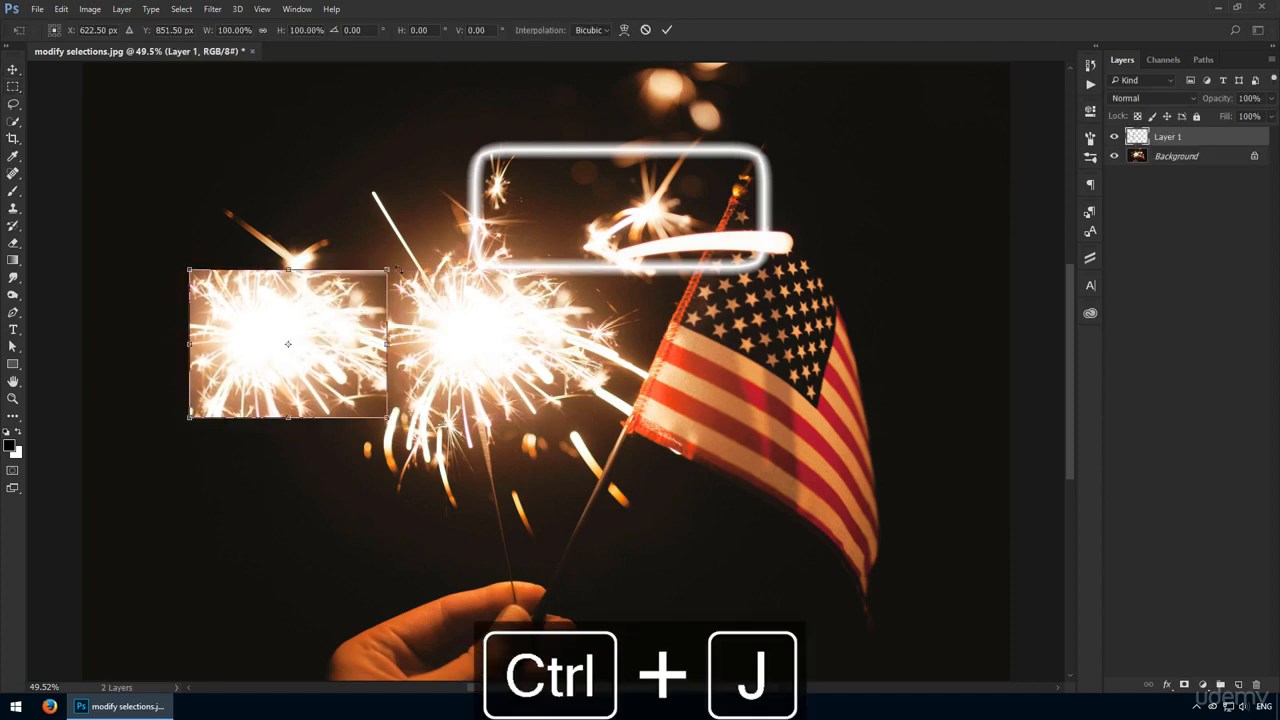
key(Escape)
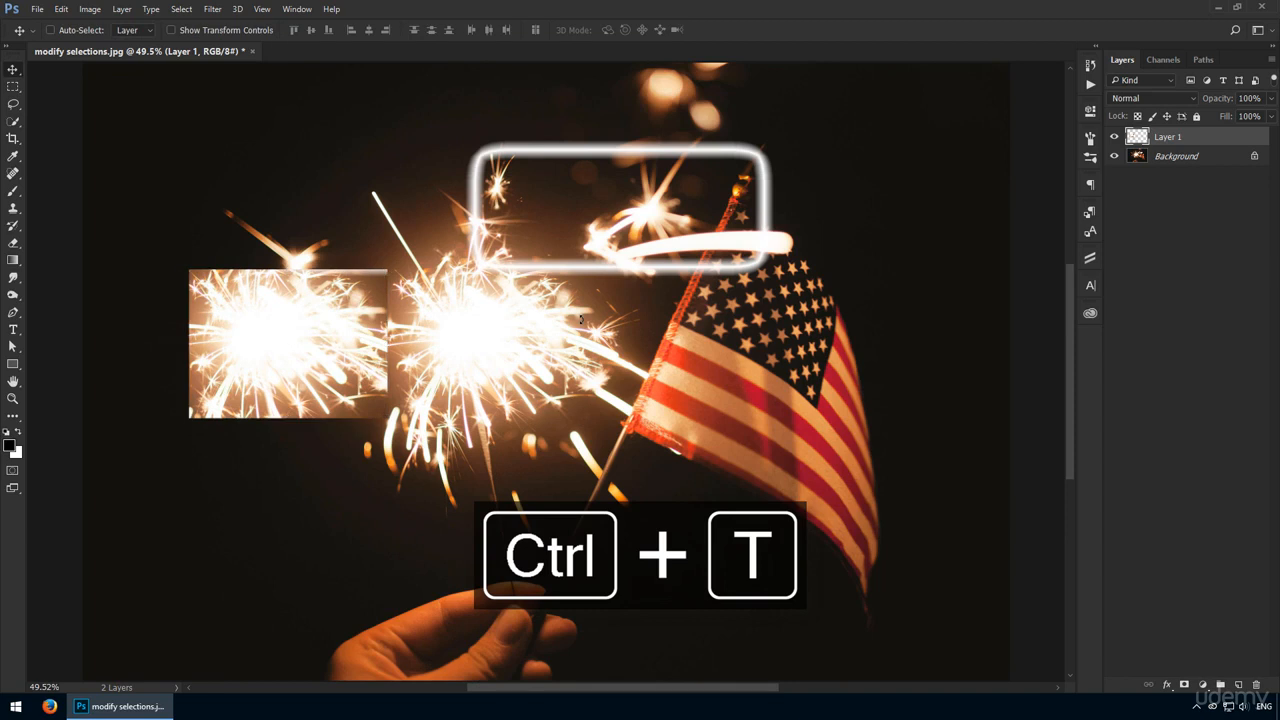
key(Delete)
Select a rectangle over the sparkler's left half, reaching from the small Y-shaped spark to the centre of the burst.
key(m)
drag(283, 243, 521, 432)
Try resizing only the selection outline with Transform Selection, to about 183% width and 132% height, extending below the sparkler.
right_click(422, 361)
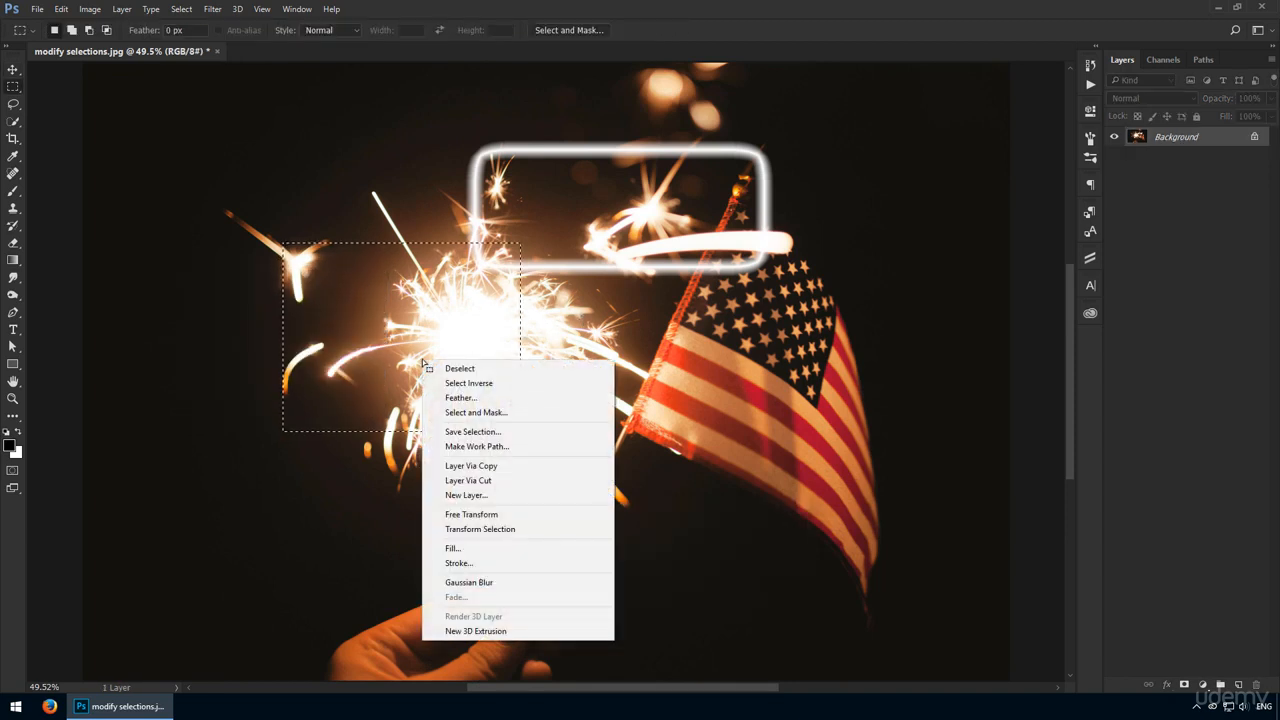
click(525, 529)
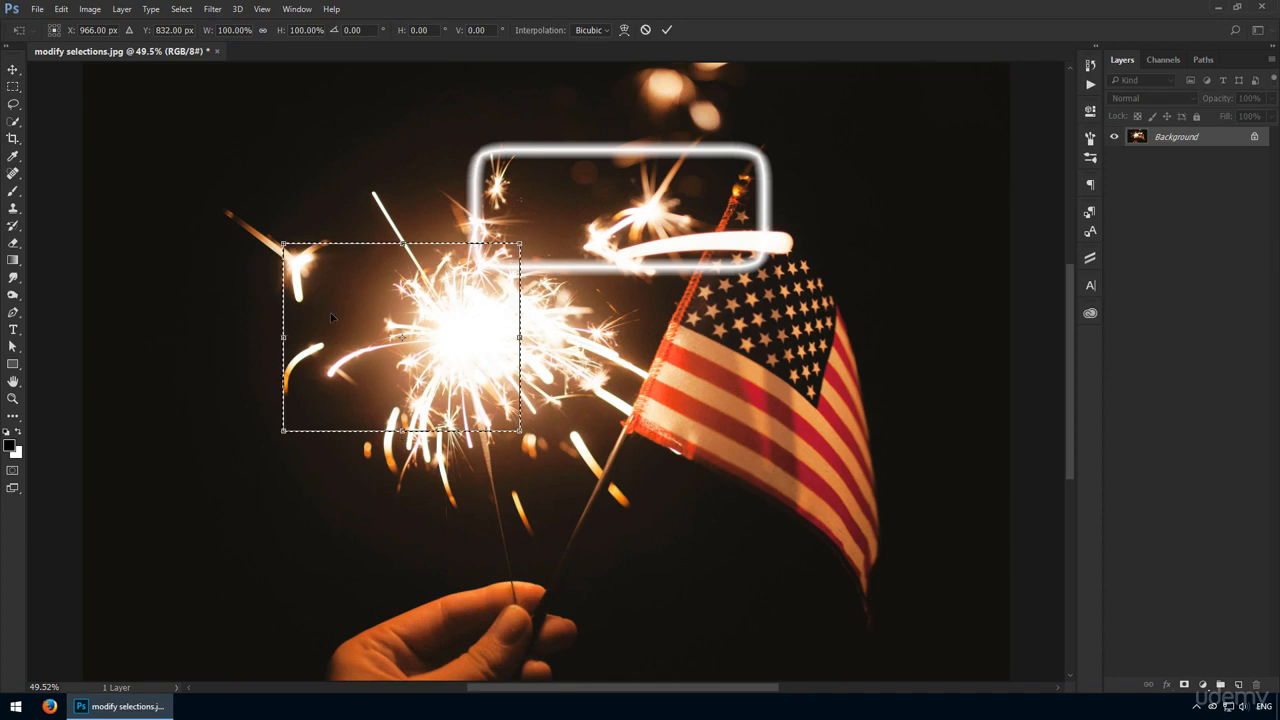
drag(284, 243, 267, 163)
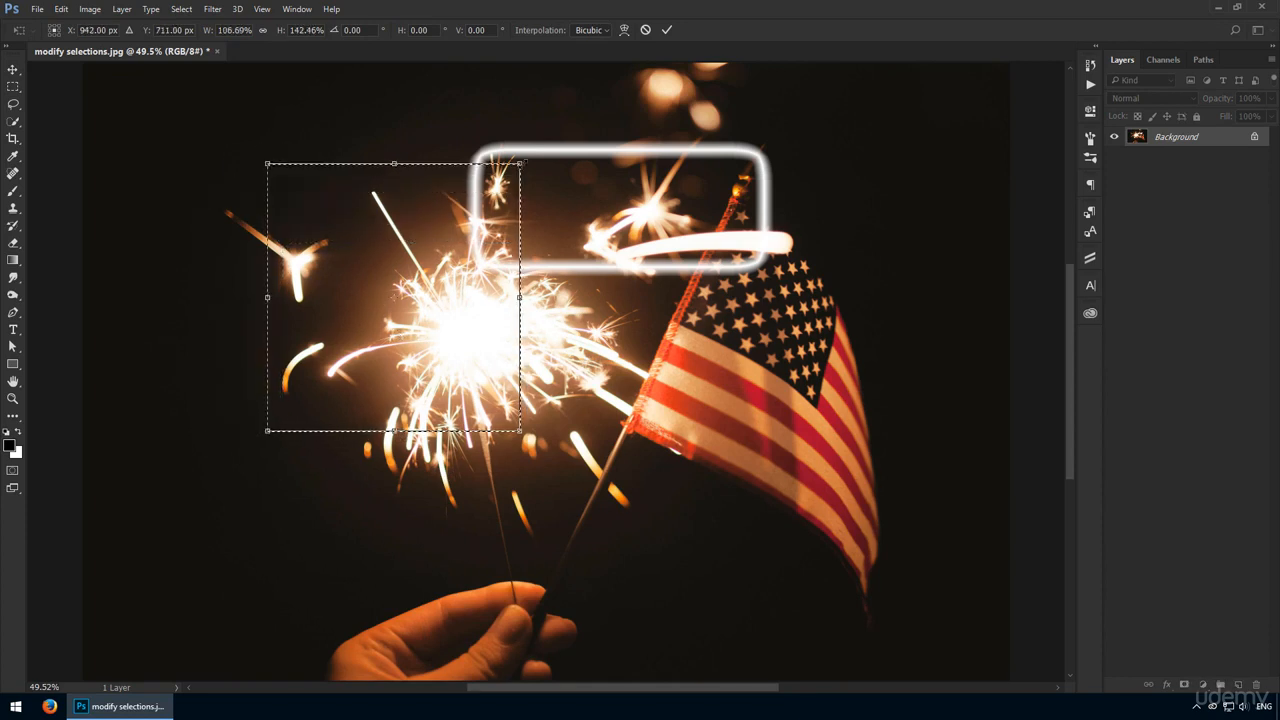
drag(520, 163, 656, 346)
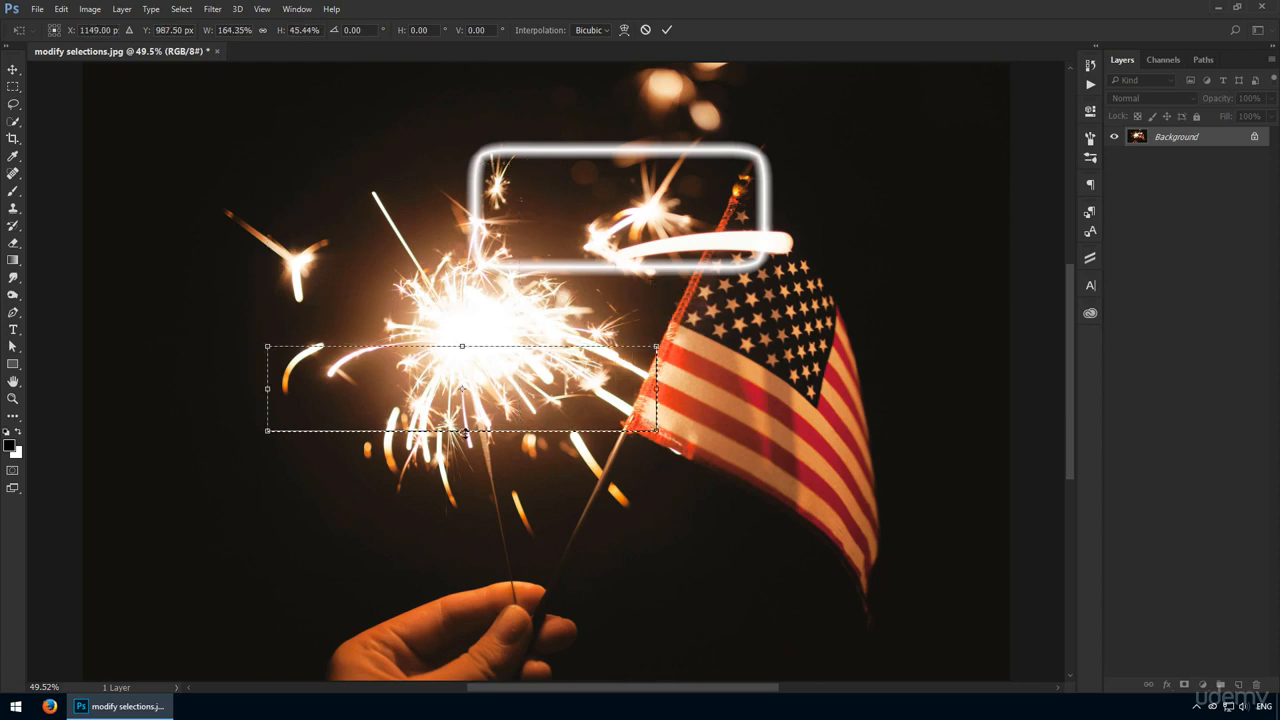
drag(463, 431, 462, 566)
drag(267, 458, 186, 463)
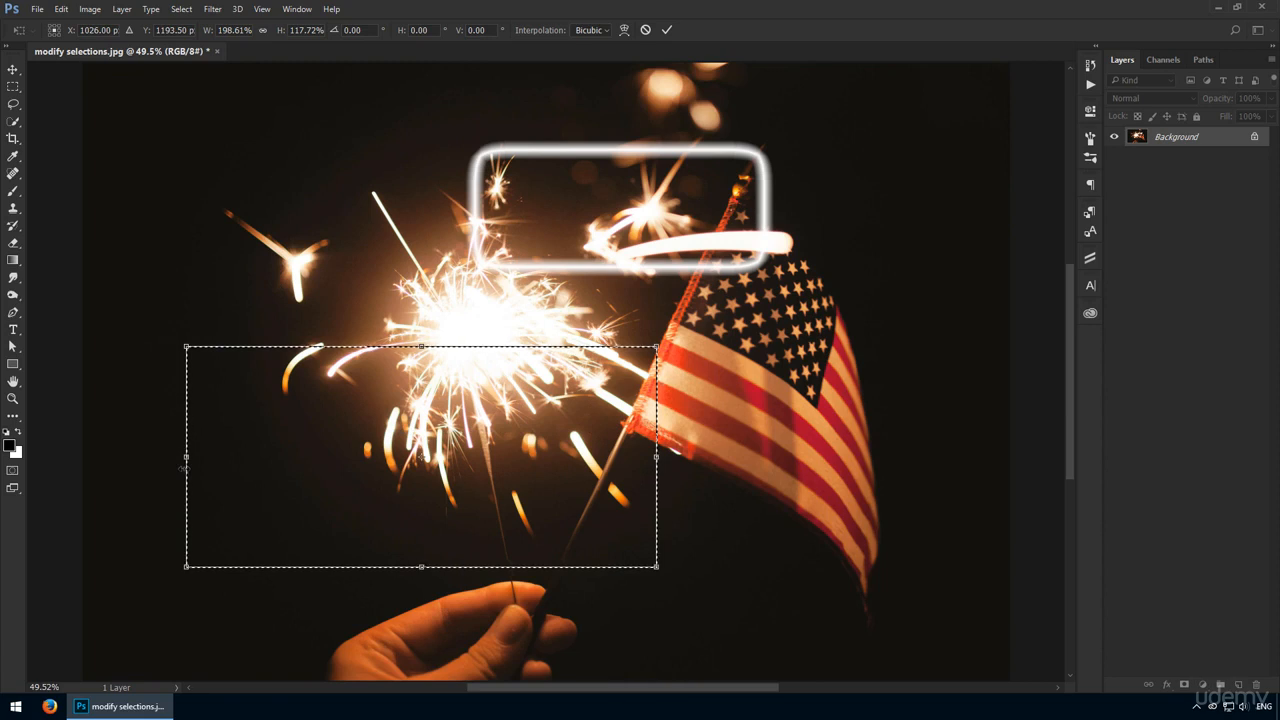
drag(186, 346, 222, 319)
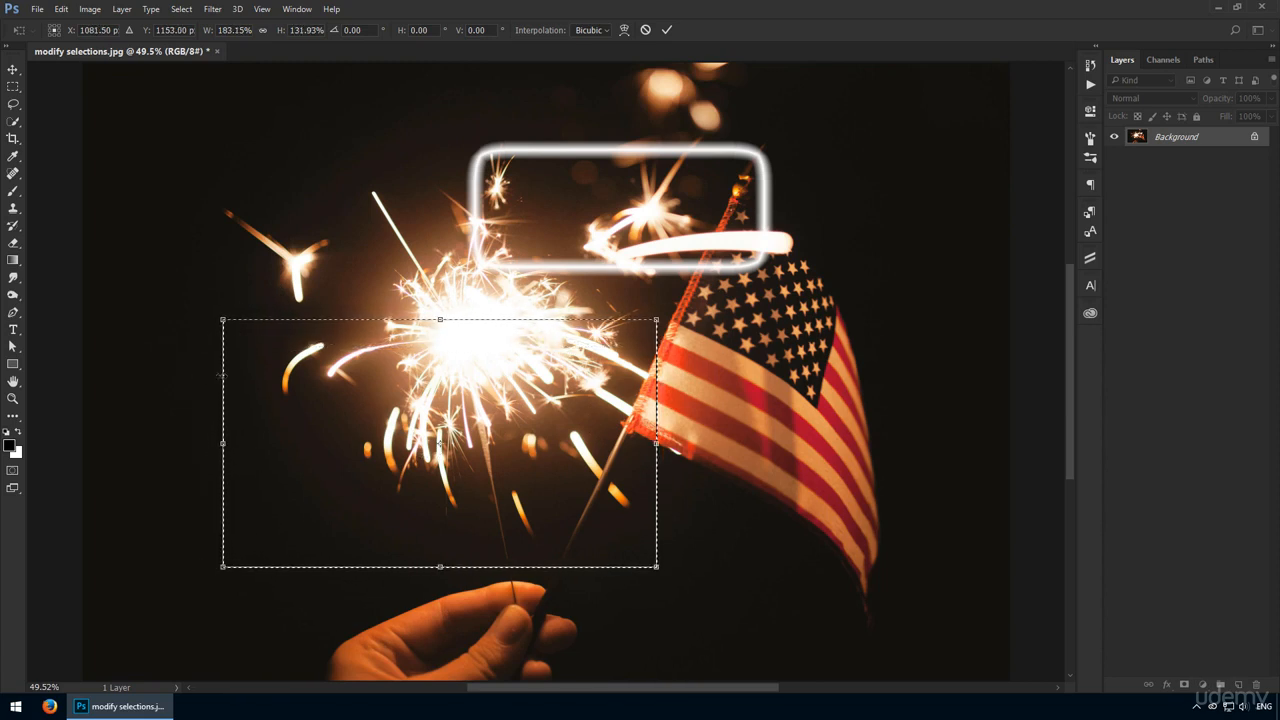
Try distorting the selection outline by moving both left corners inward and the lower right corner out toward the flag.
right_click(204, 381)
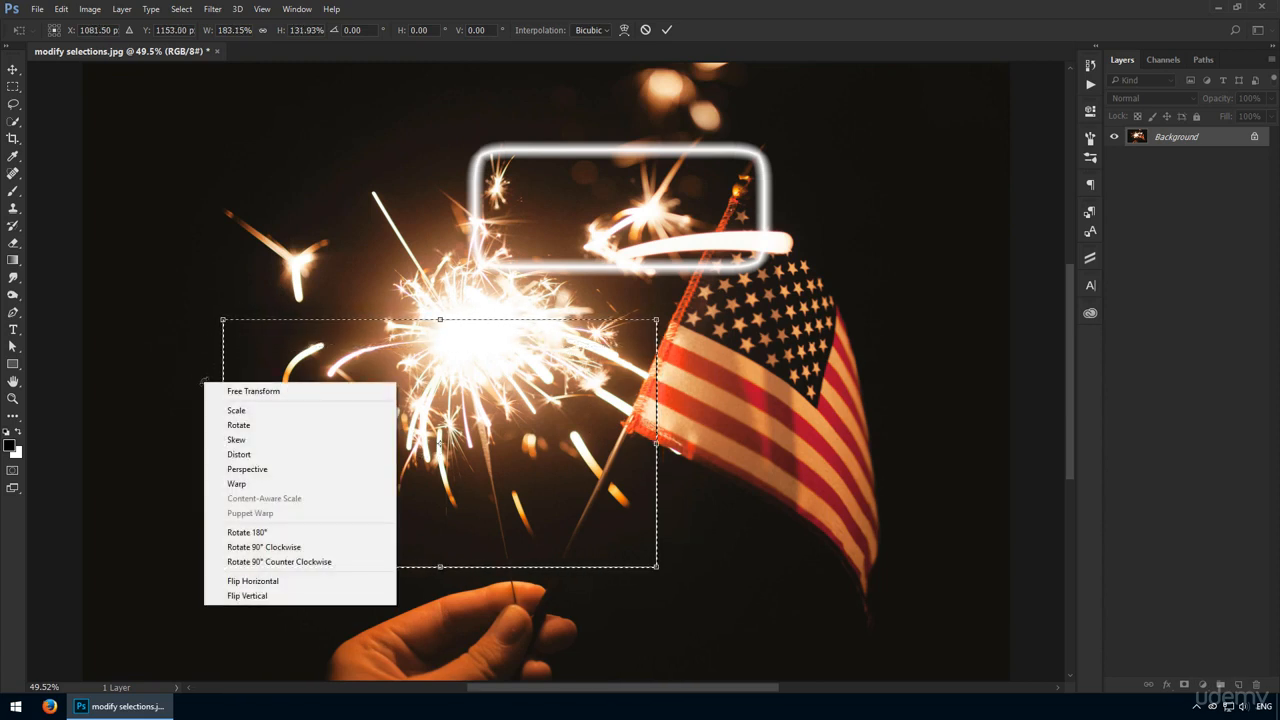
click(263, 453)
drag(222, 319, 279, 373)
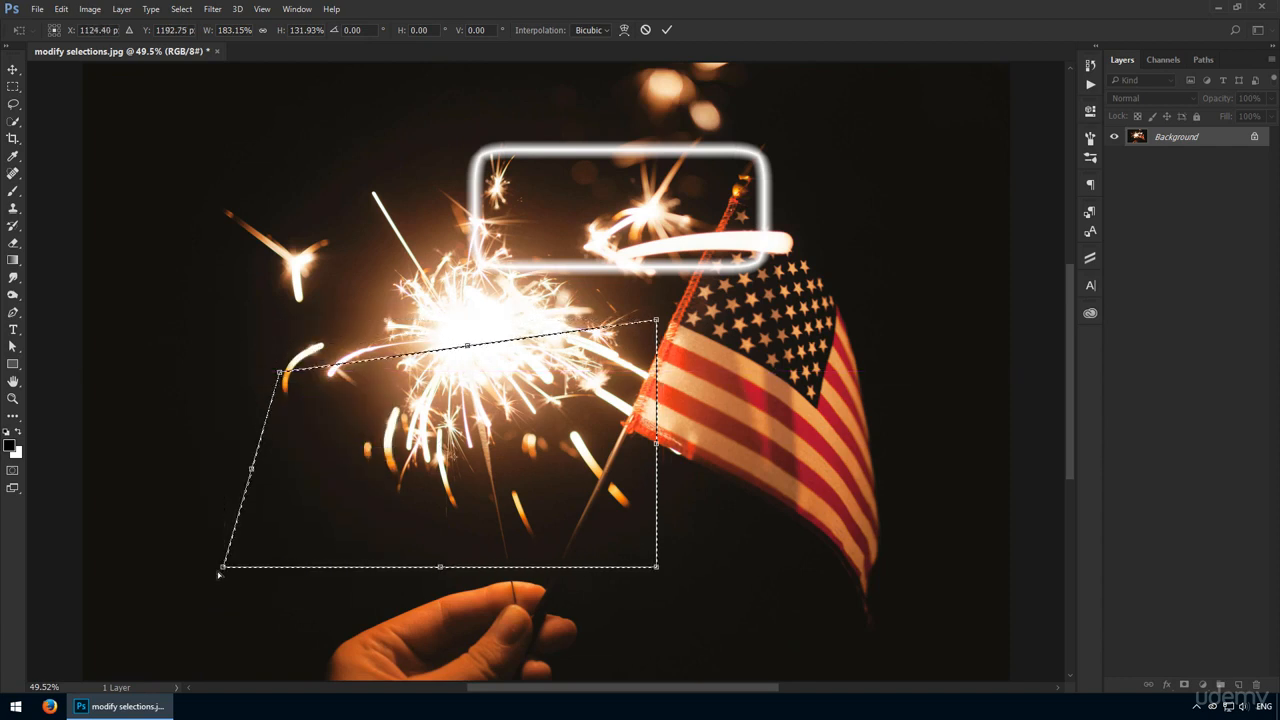
drag(223, 567, 290, 473)
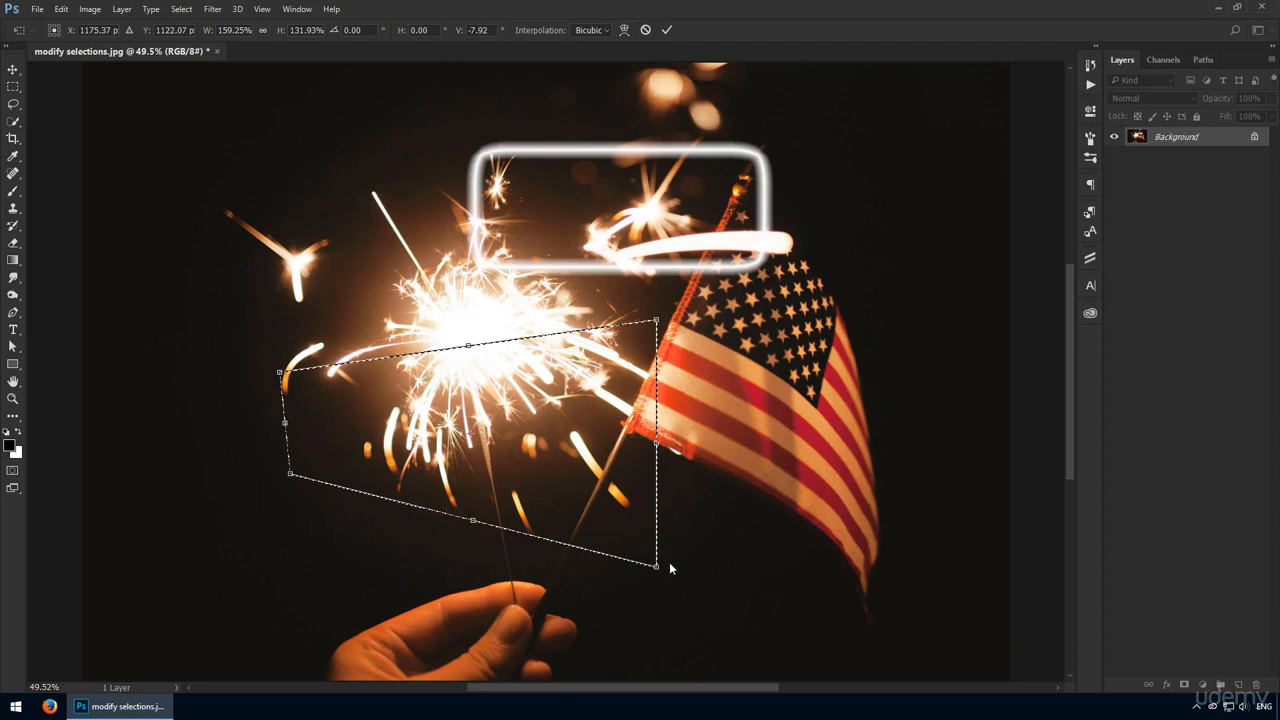
drag(656, 565, 866, 492)
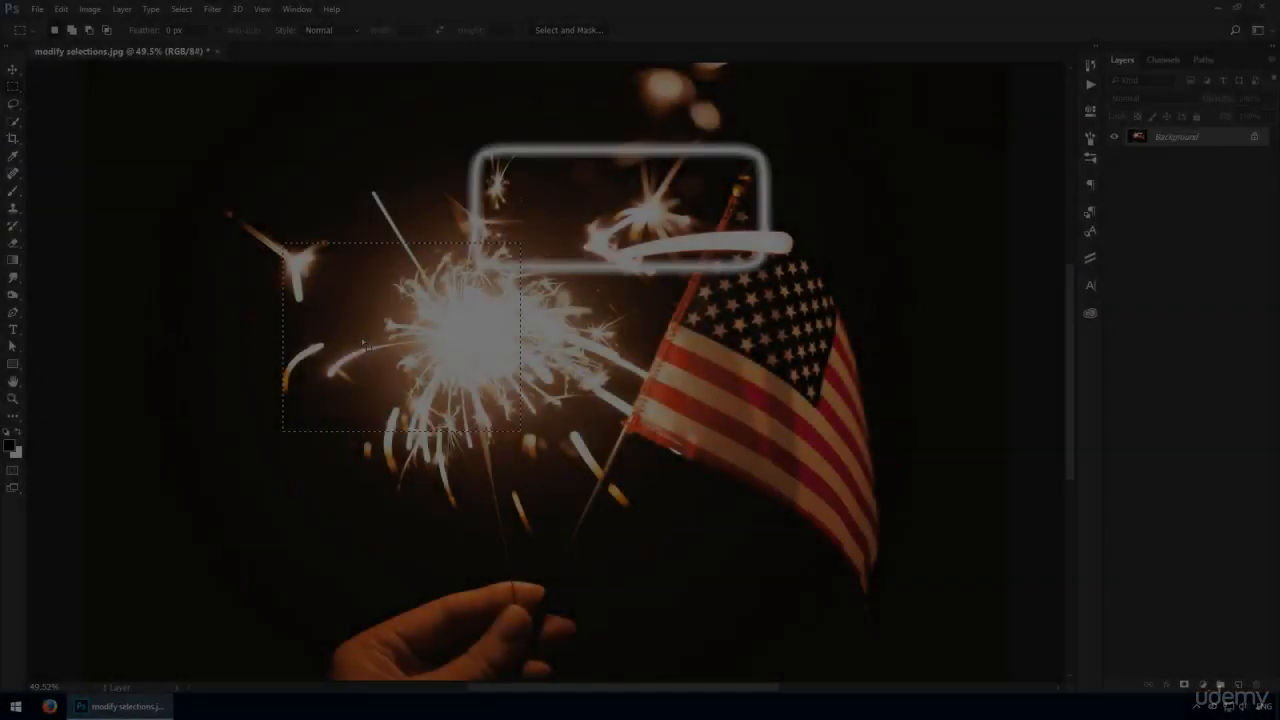
Transform the rectangular selection outline again and distort it by pulling only its lower left corner outward into the dark area.
right_click(364, 320)
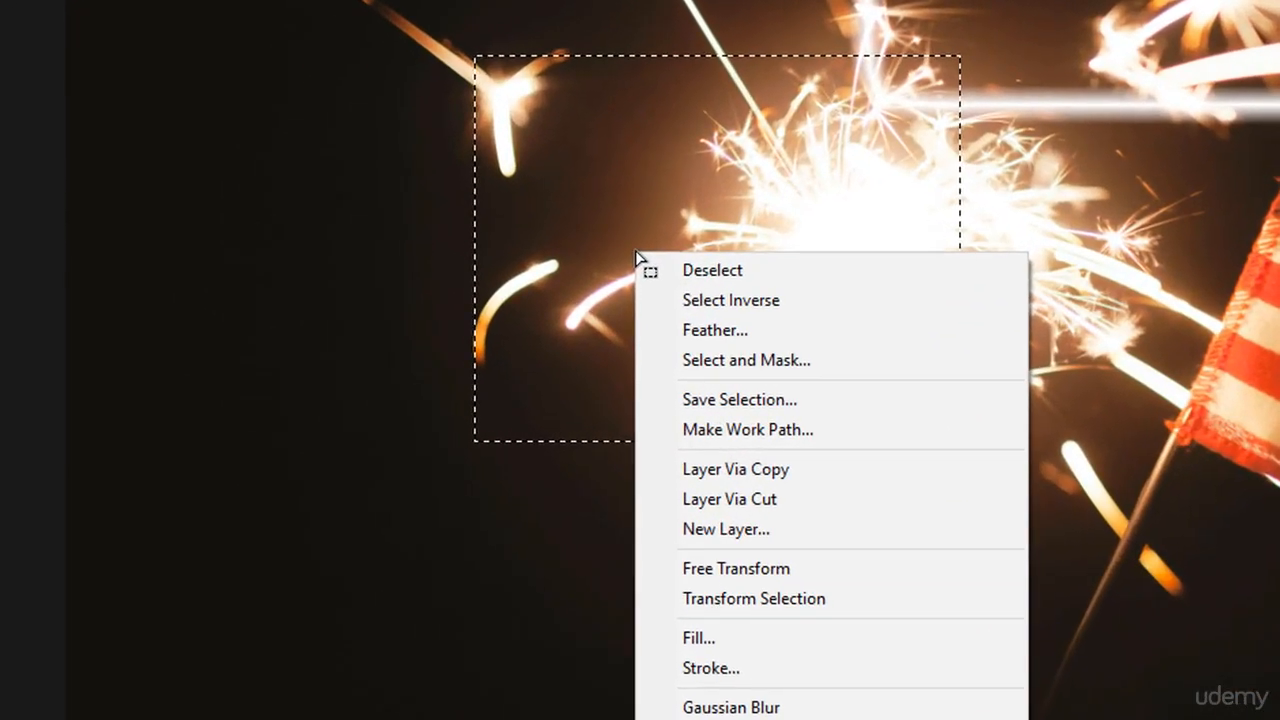
click(777, 603)
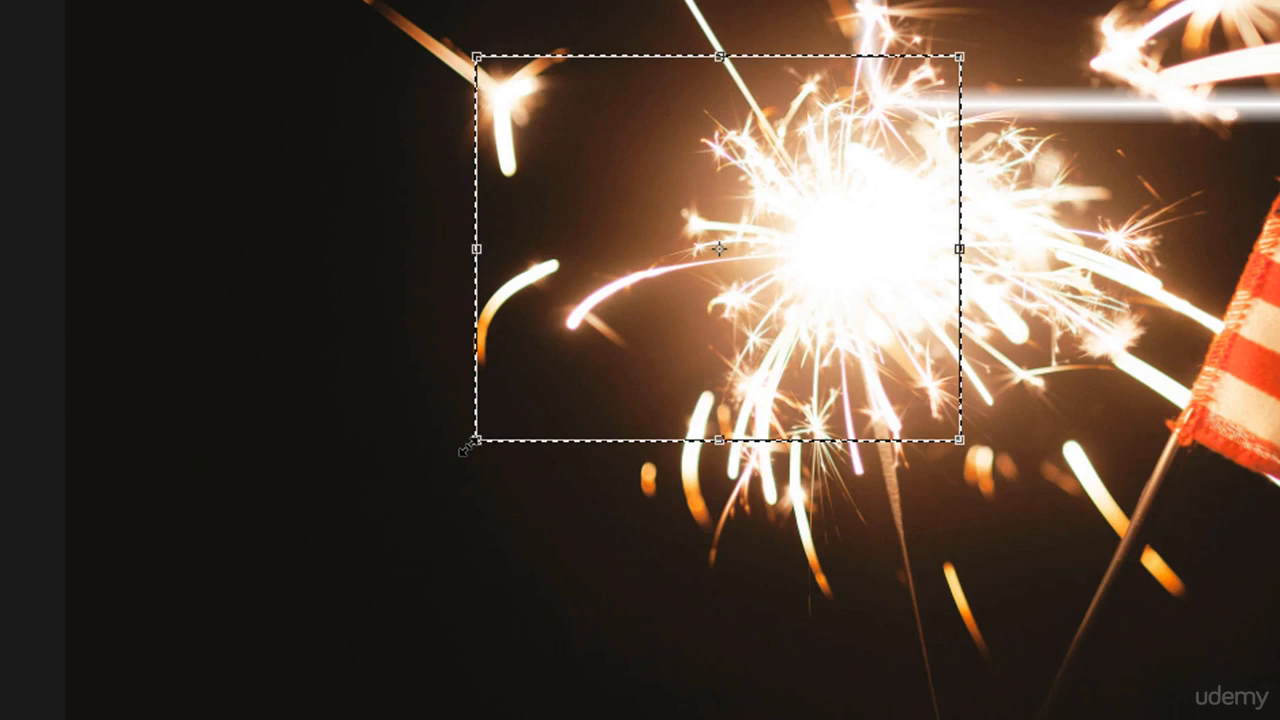
key(ctrl)
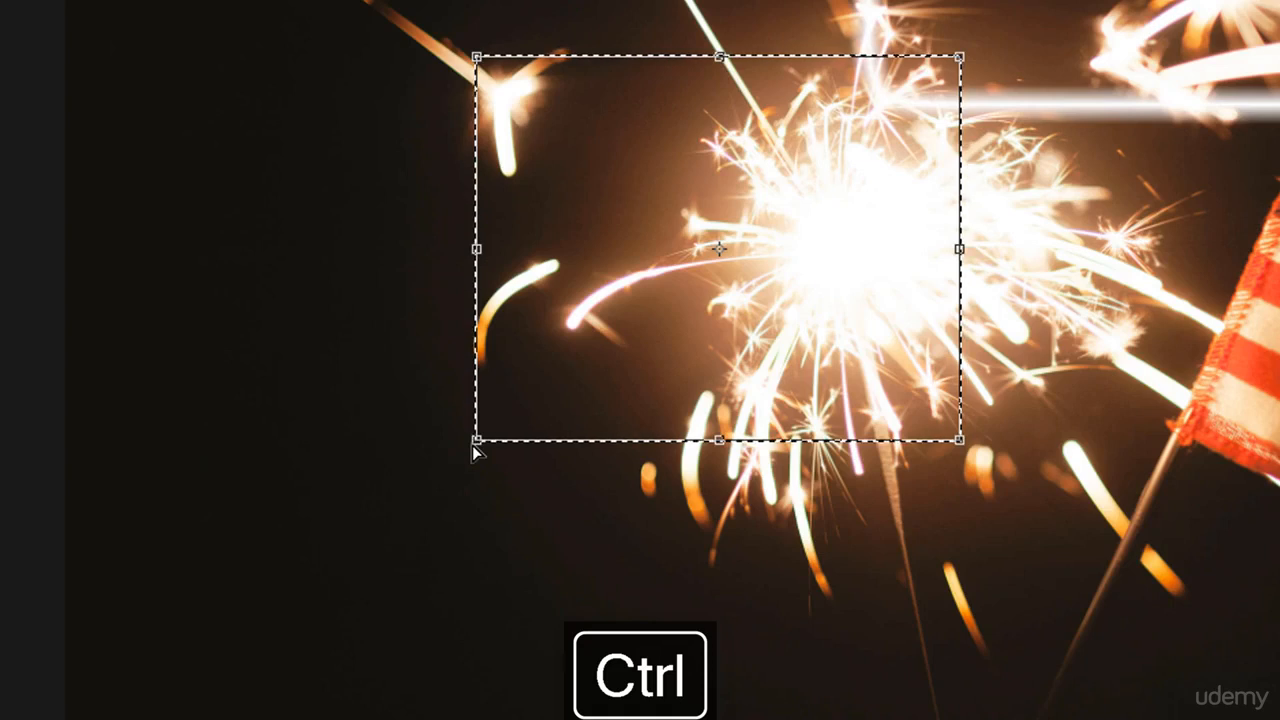
drag(476, 440, 251, 597)
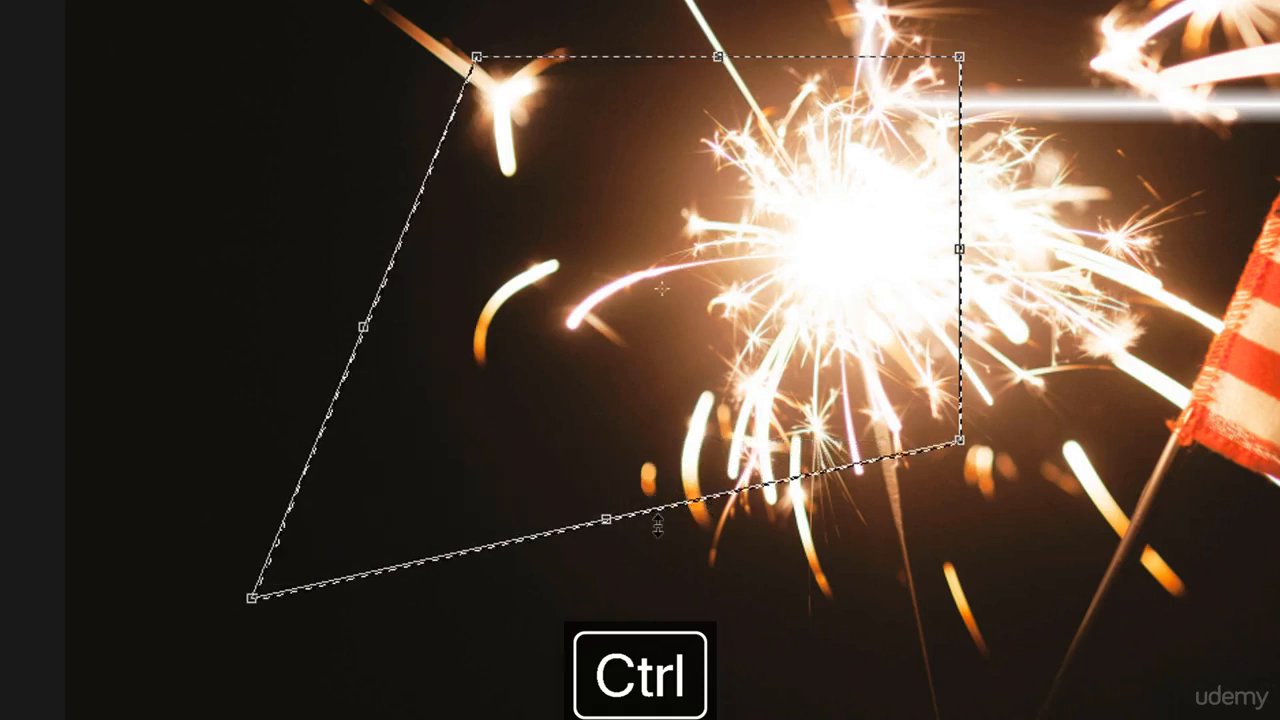